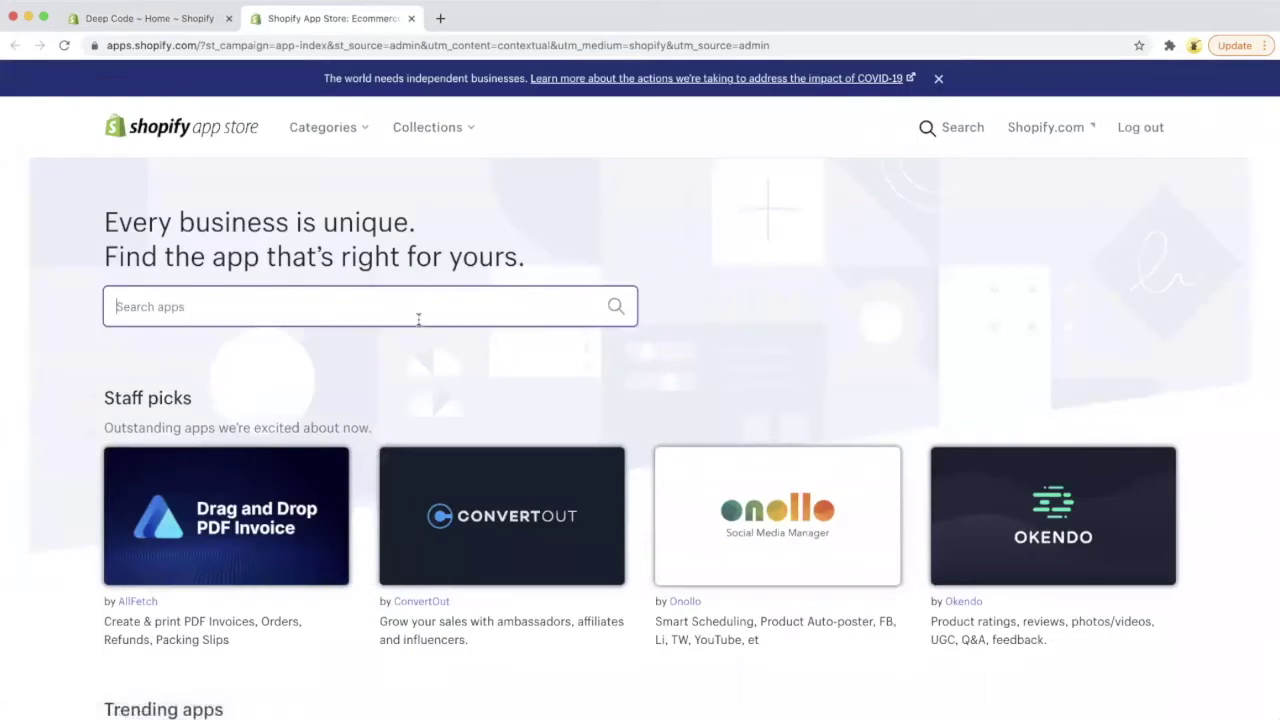
# Step: Search the App Store for 'lucky o' and add Lucky Orange Heatmaps & Replay to the Deep Code store
pyautogui.write('lucky o')
pyautogui.click(226, 346)
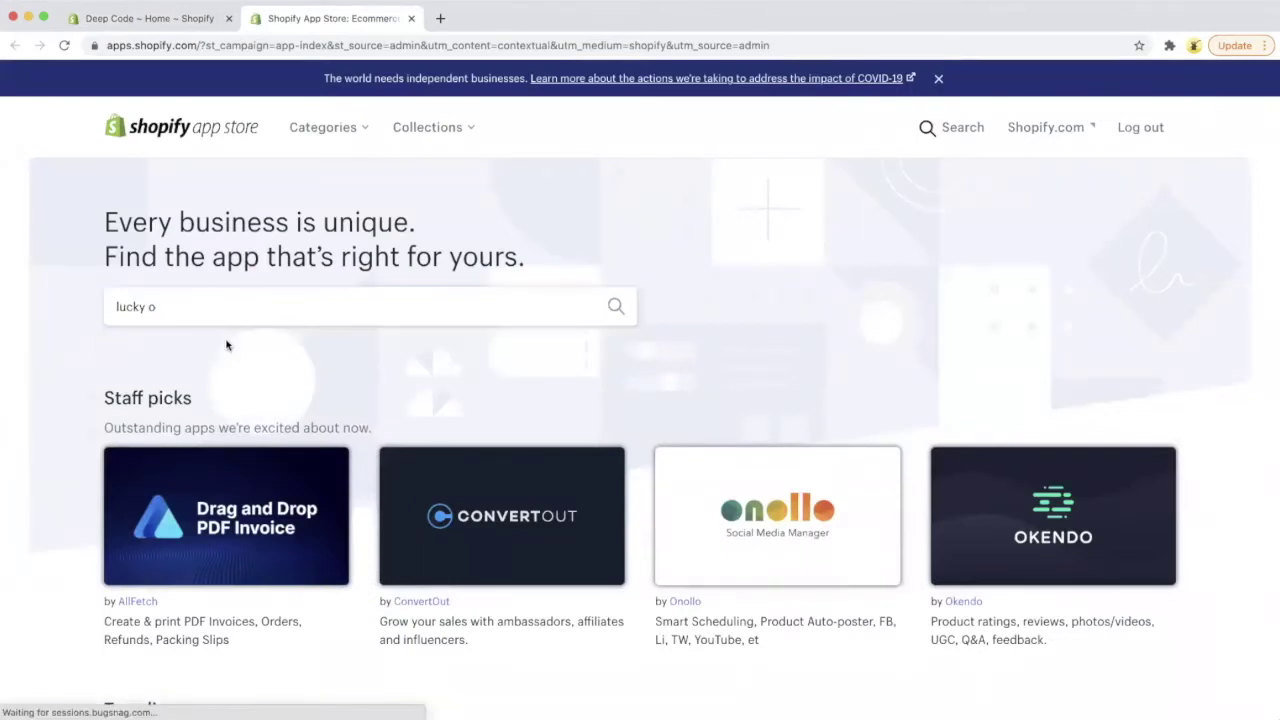
pyautogui.scroll(-1, 450, 310)
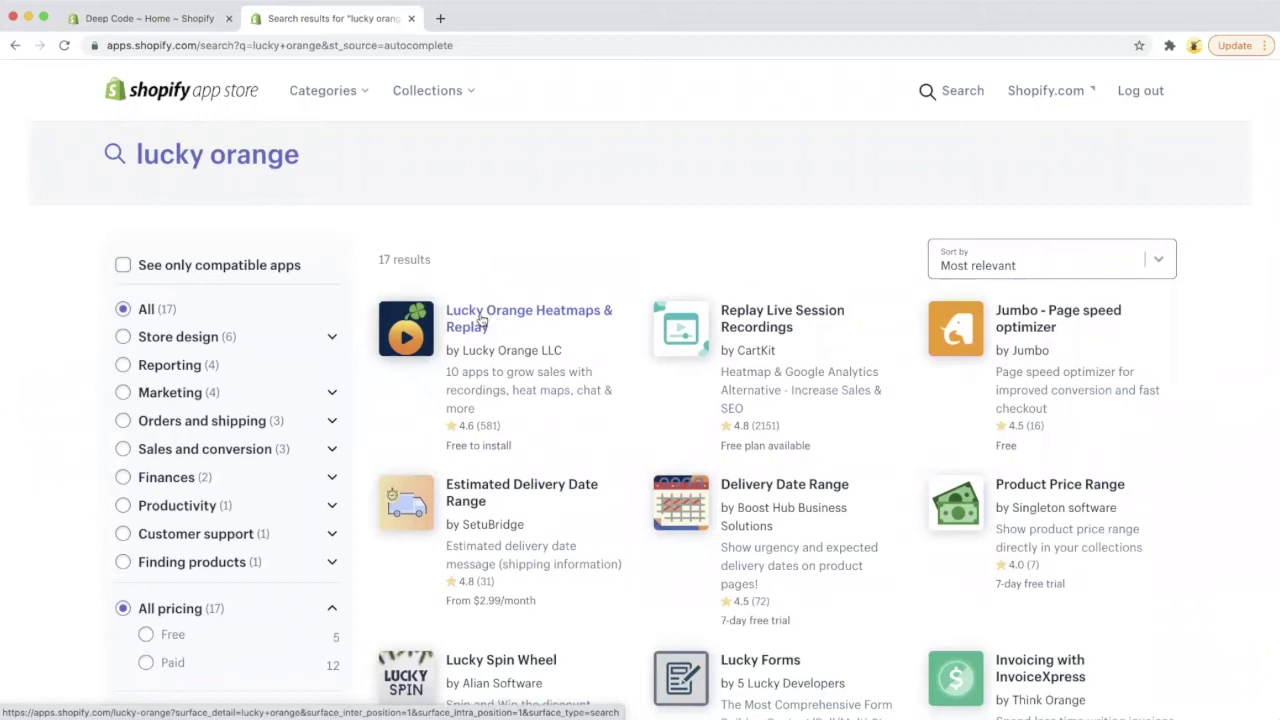
pyautogui.click(481, 318)
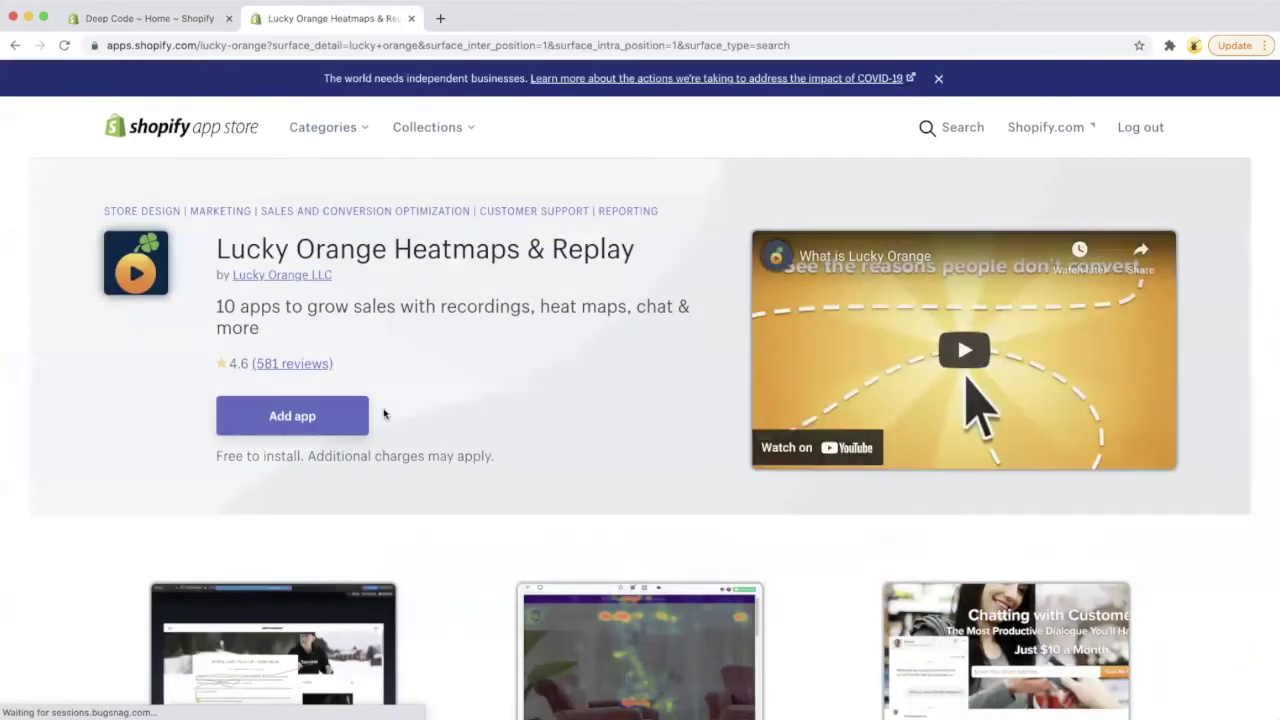
pyautogui.click(307, 421)
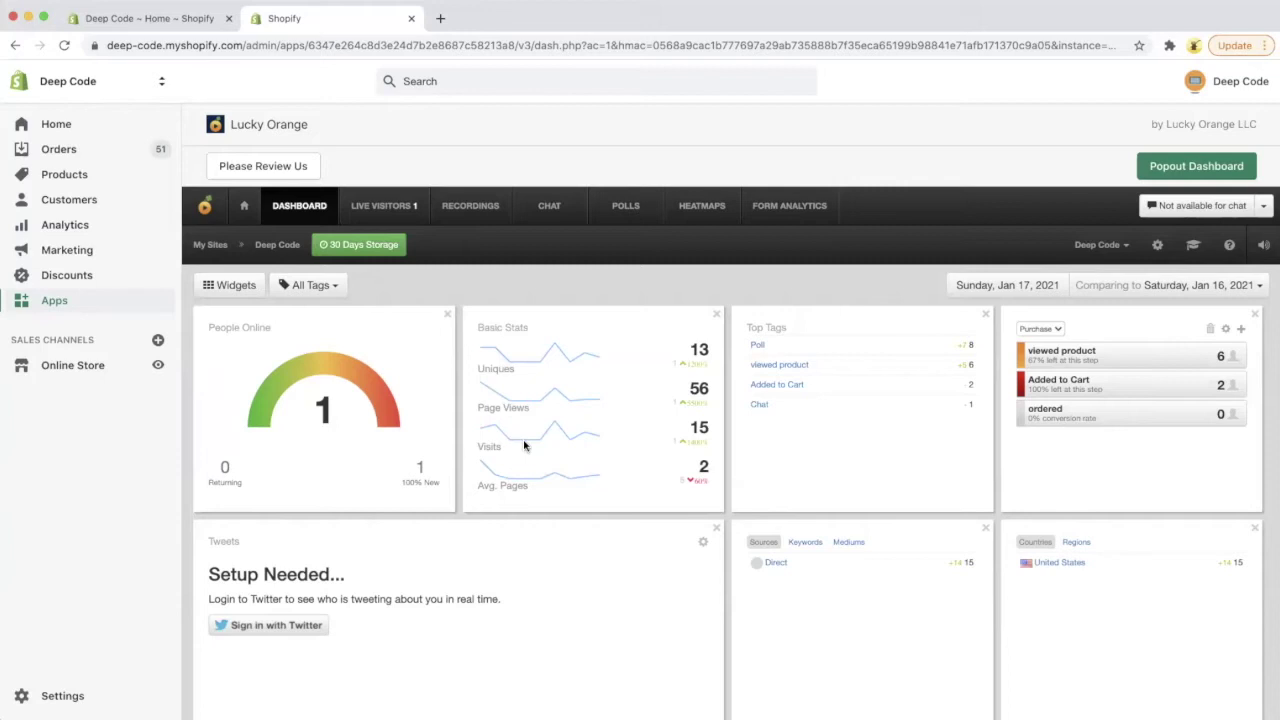
pyautogui.scroll(-5, 693, 547)
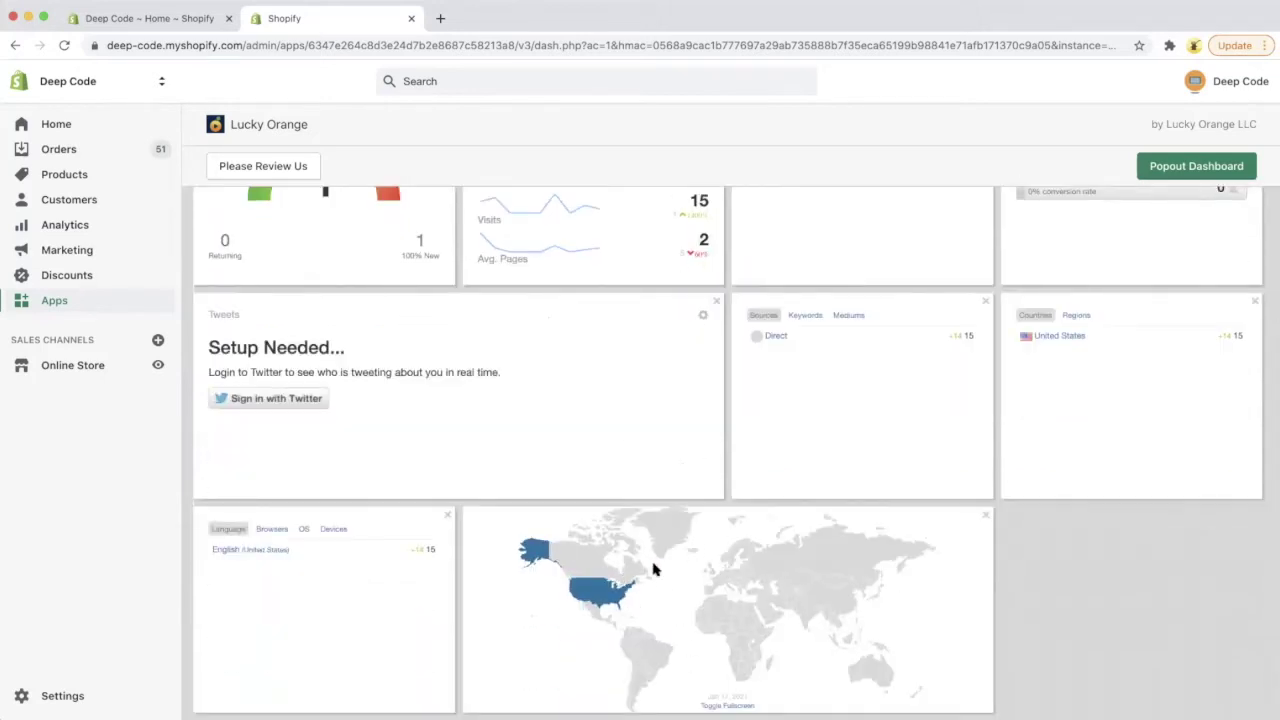
pyautogui.scroll(5, 614, 590)
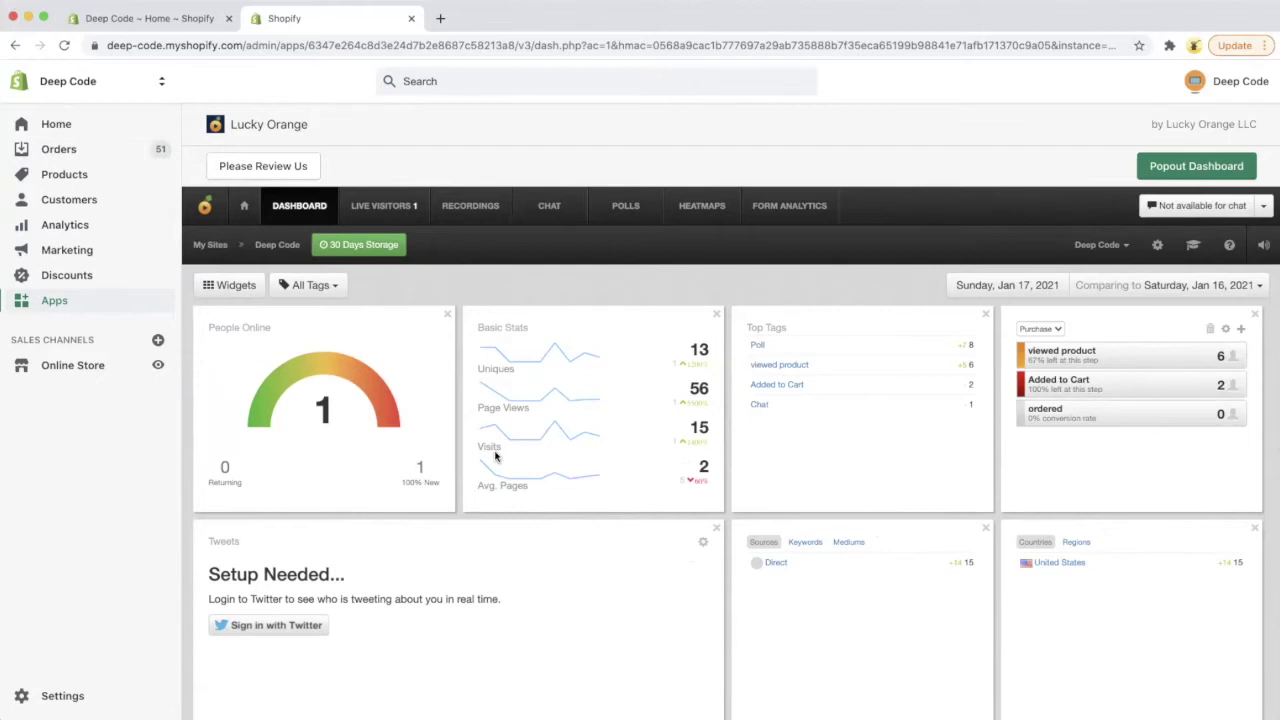
# Step: Show Live Visitors, listing one United States visitor with 4 pages viewed
pyautogui.click(391, 210)
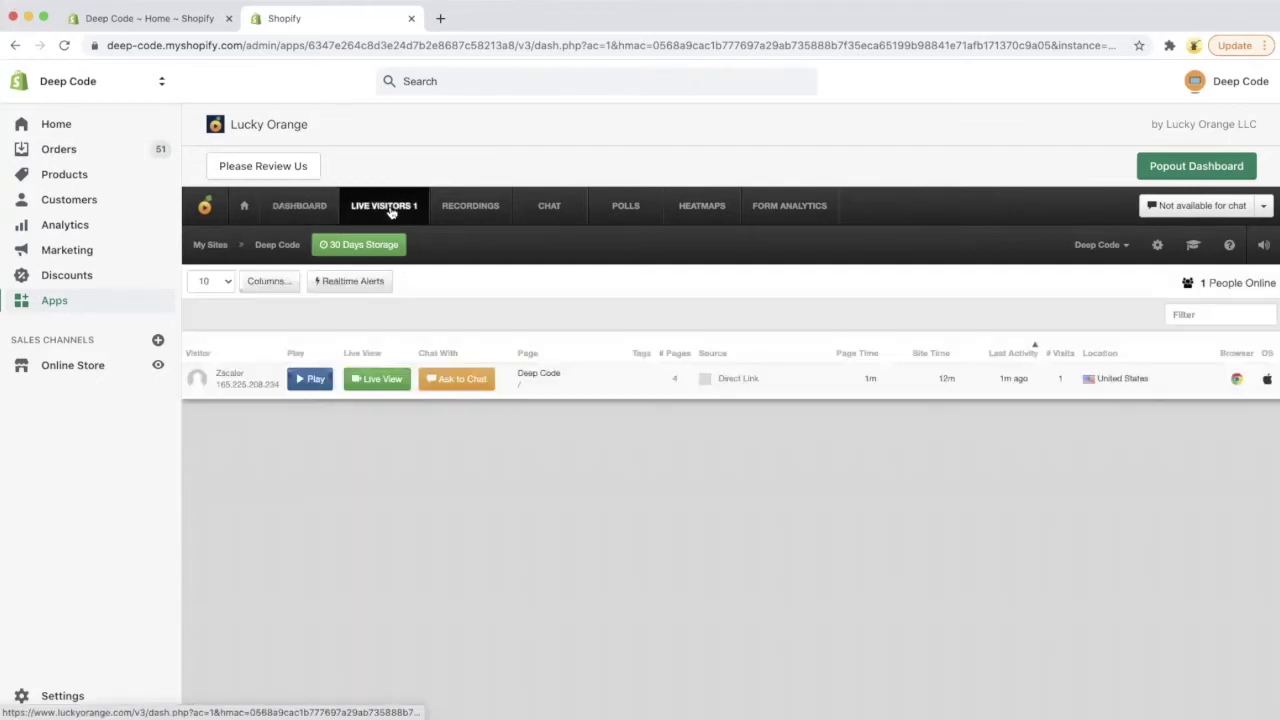
# Step: Open the last-30-days recordings and replay the session that added to cart
pyautogui.click(463, 207)
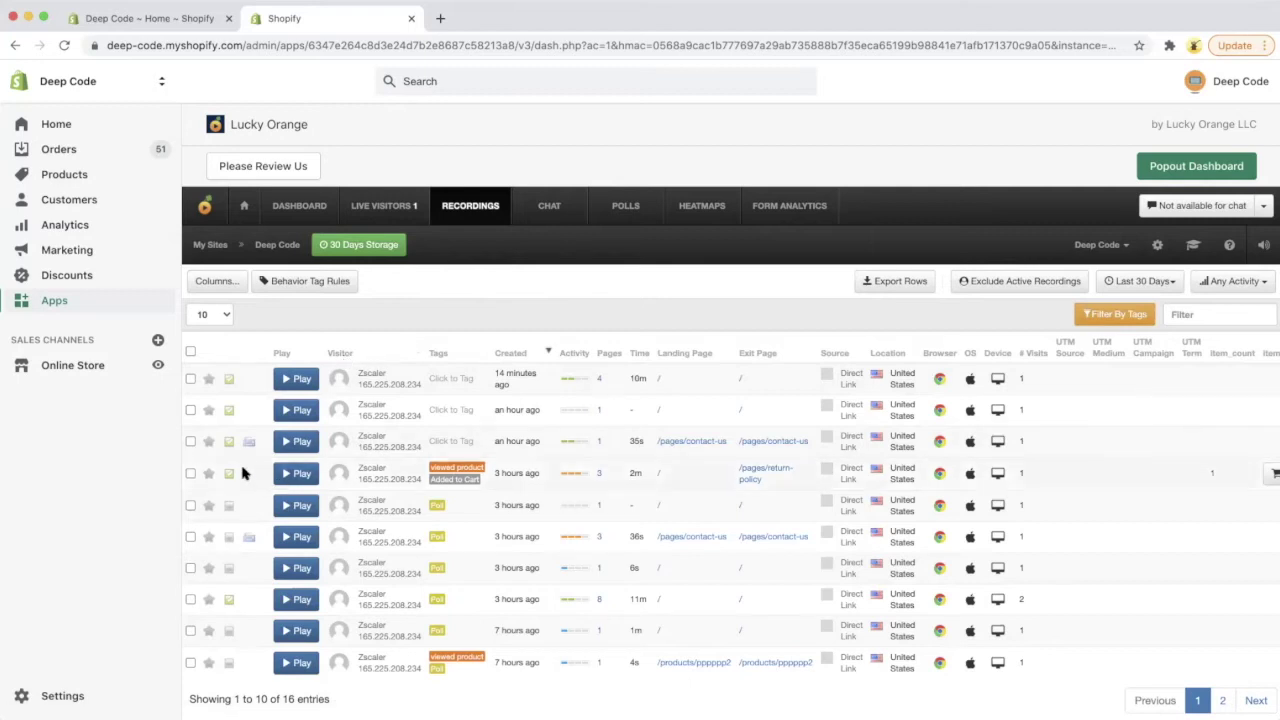
pyautogui.click(298, 480)
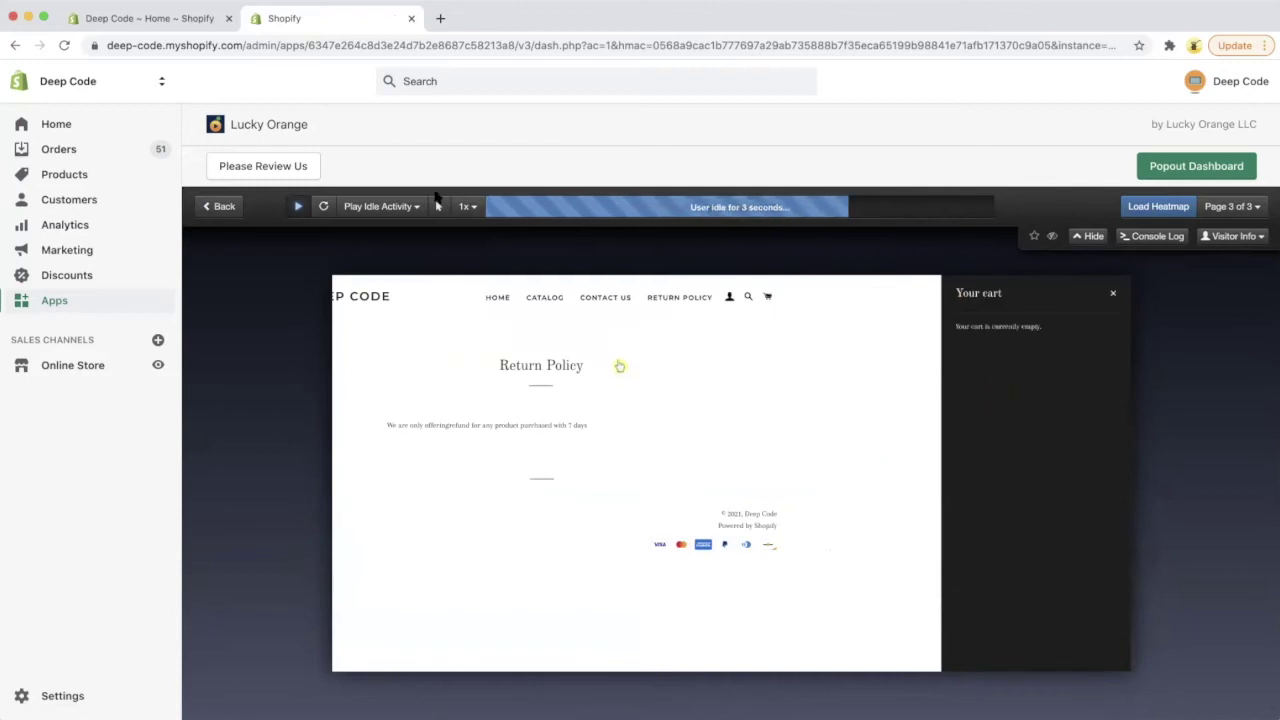
pyautogui.click(222, 208)
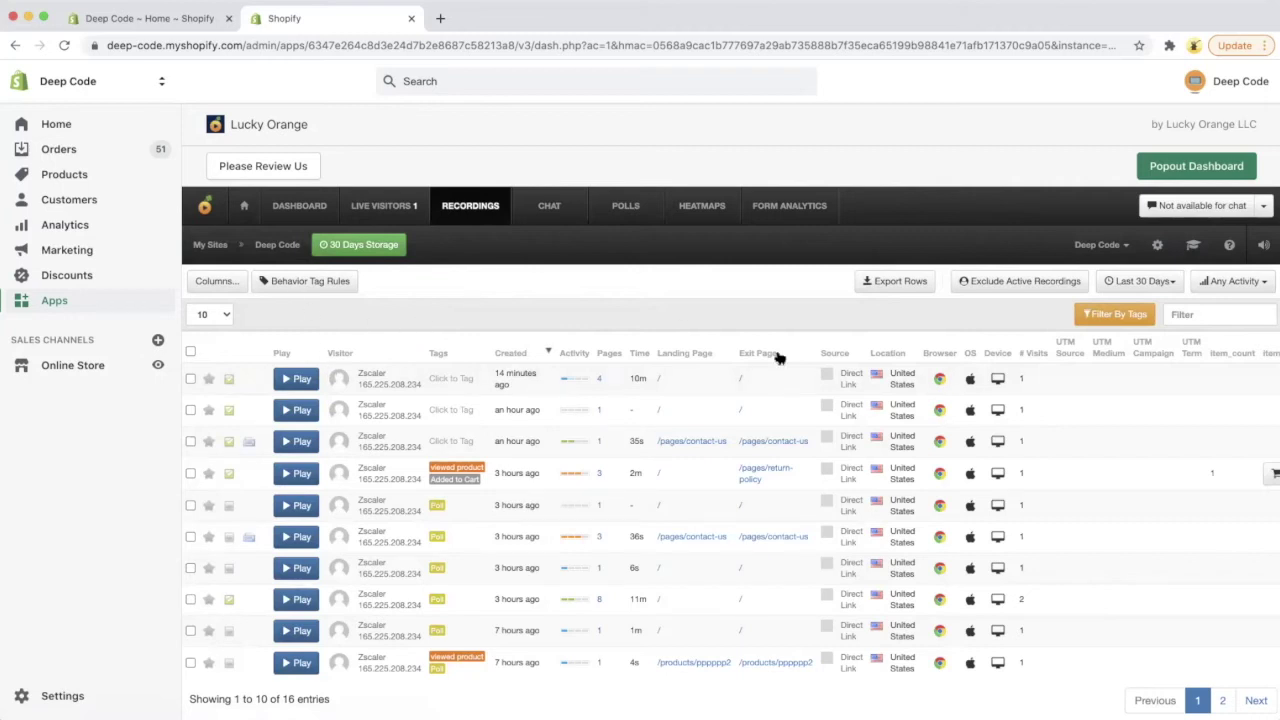
pyautogui.click(550, 210)
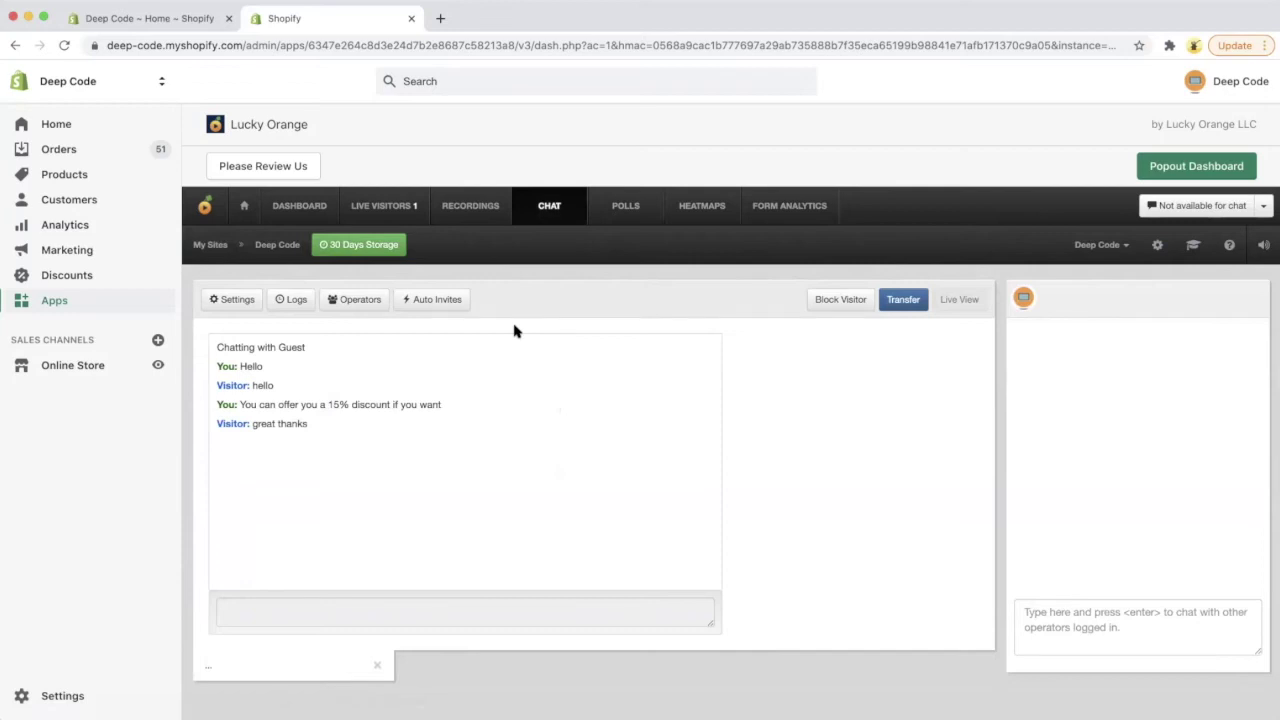
pyautogui.click(494, 212)
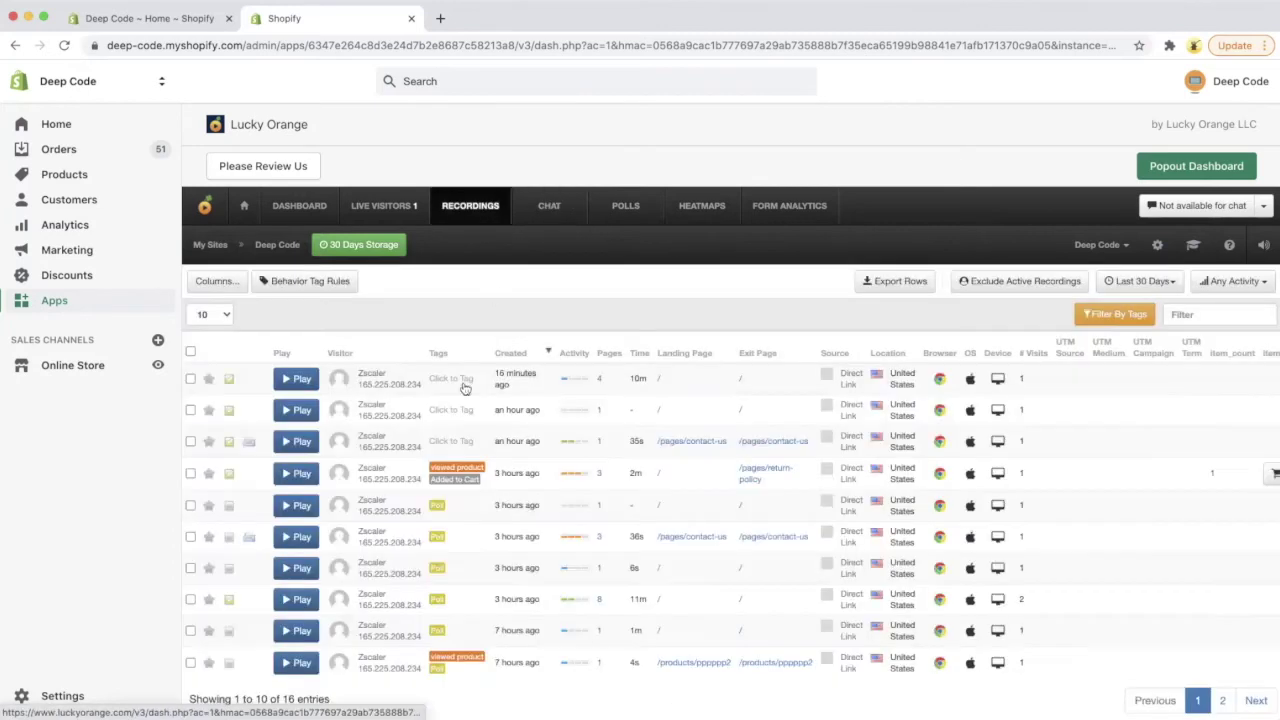
# Step: Send the live visitor an Ask to Chat invitation reading 'hello', then switch to the storefront window
pyautogui.click(394, 210)
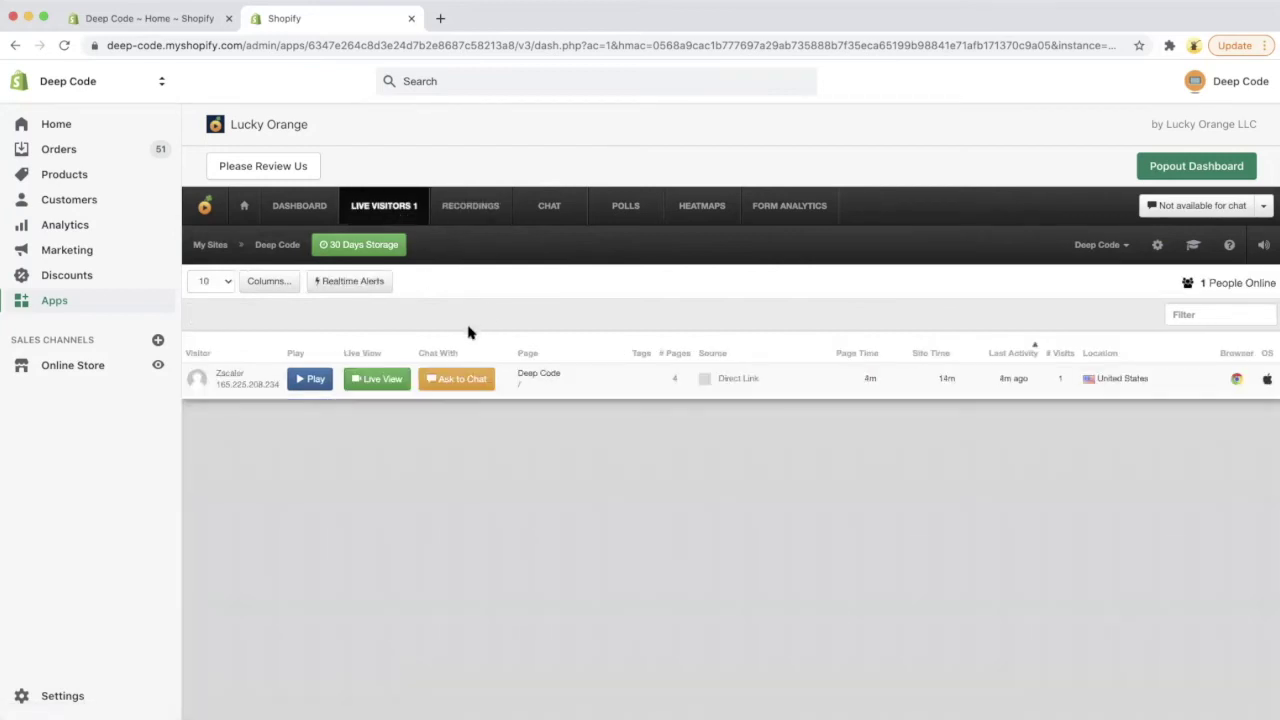
pyautogui.click(476, 388)
pyautogui.click(609, 348)
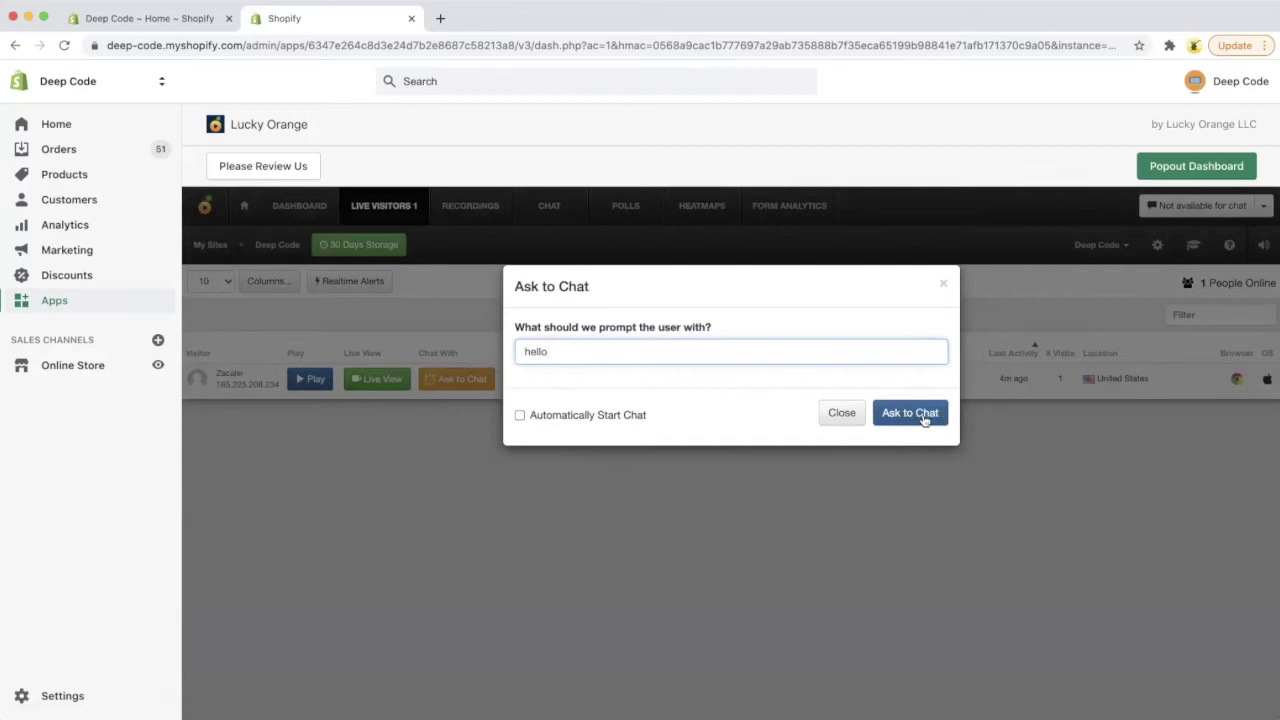
pyautogui.click(910, 413)
pyautogui.press('super+grave')
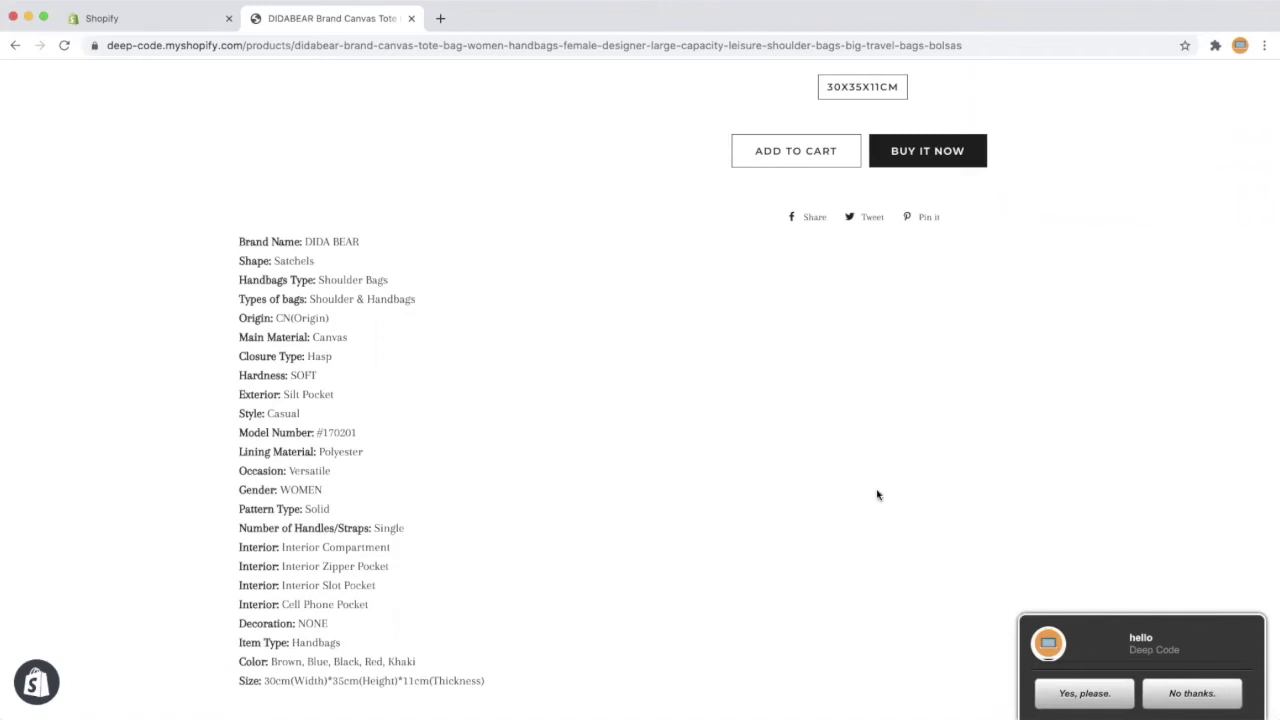
# Step: Scroll the tote bag product page to view the 'hello' chat popup
pyautogui.scroll(2, 822, 488)
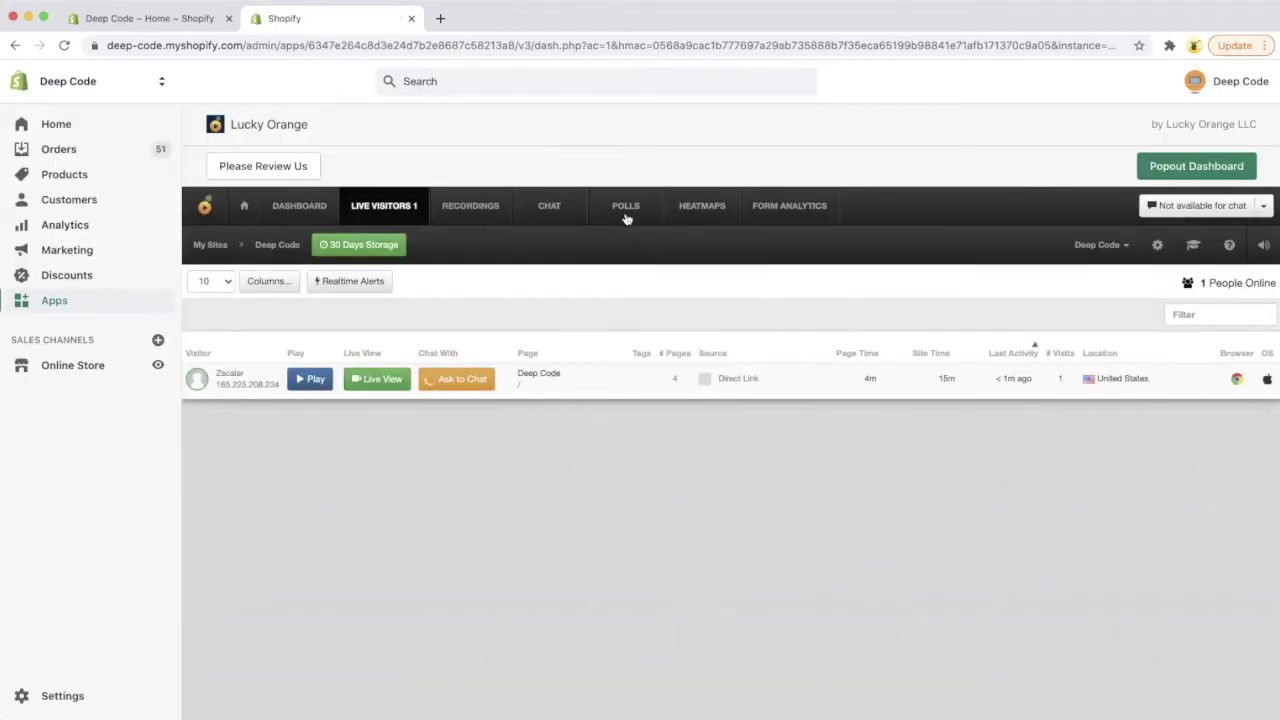
# Step: Turn on the paused 'What can we do better?' poll from the Polls list
pyautogui.click(636, 207)
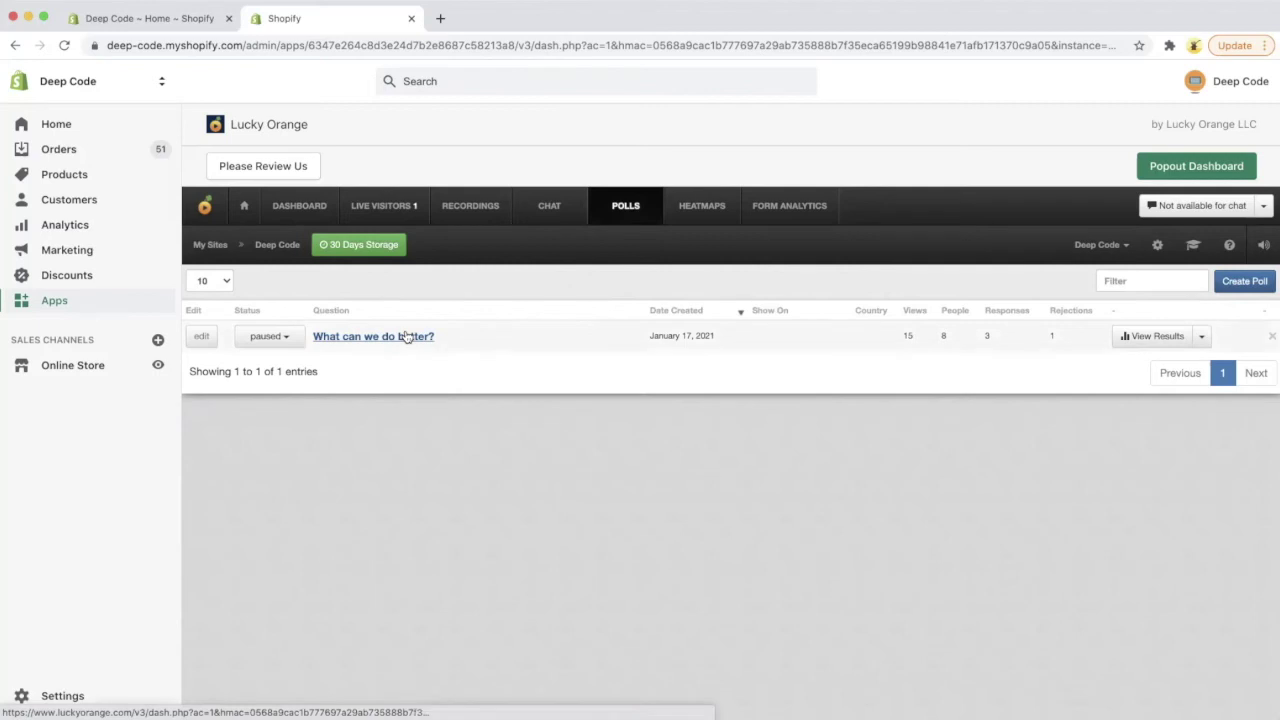
pyautogui.click(286, 337)
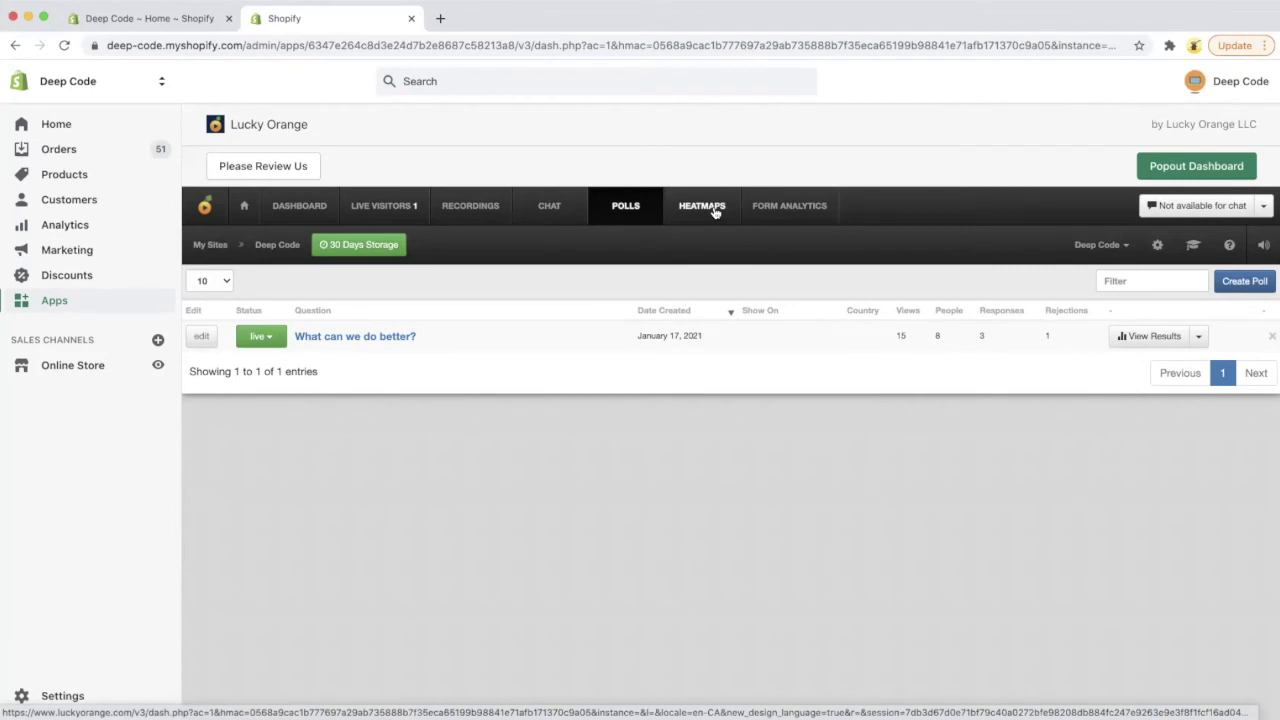
# Step: Load the home page click heatmap, dismiss its tour, and inspect clicks on collection cards and featured products
pyautogui.click(714, 212)
pyautogui.scroll(-1, 590, 442)
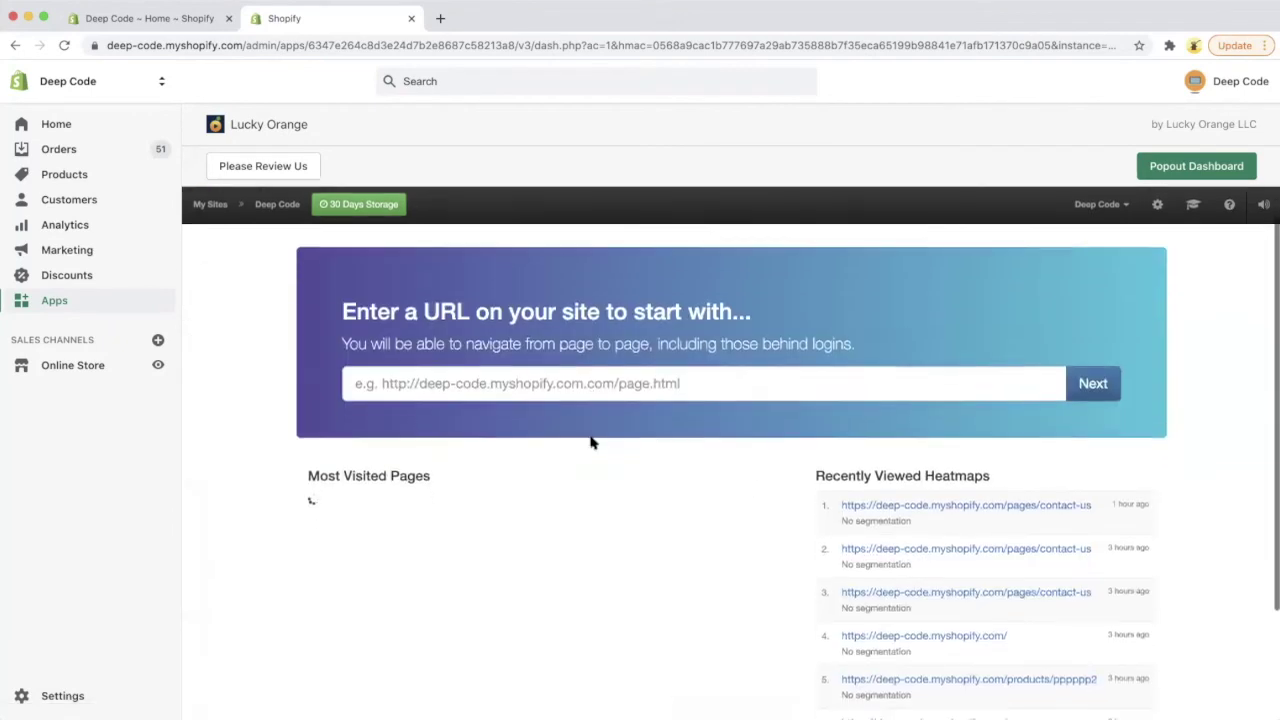
pyautogui.scroll(1, 590, 442)
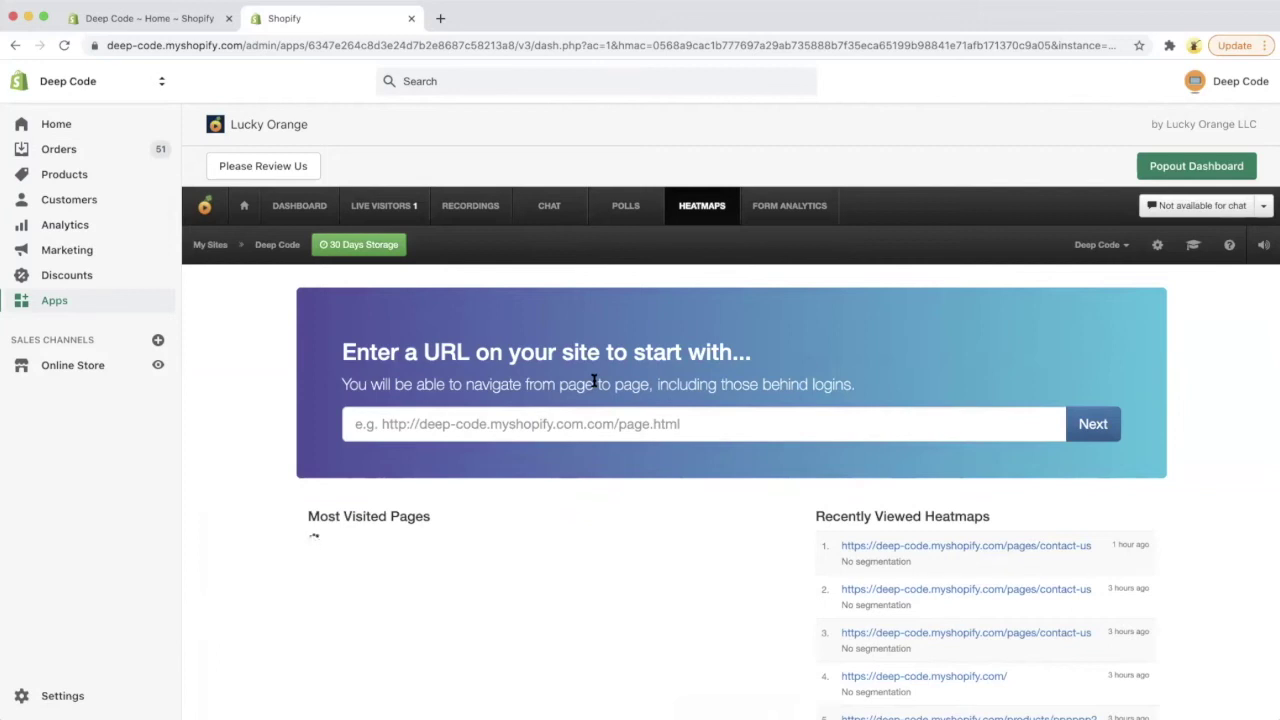
pyautogui.scroll(-2, 680, 410)
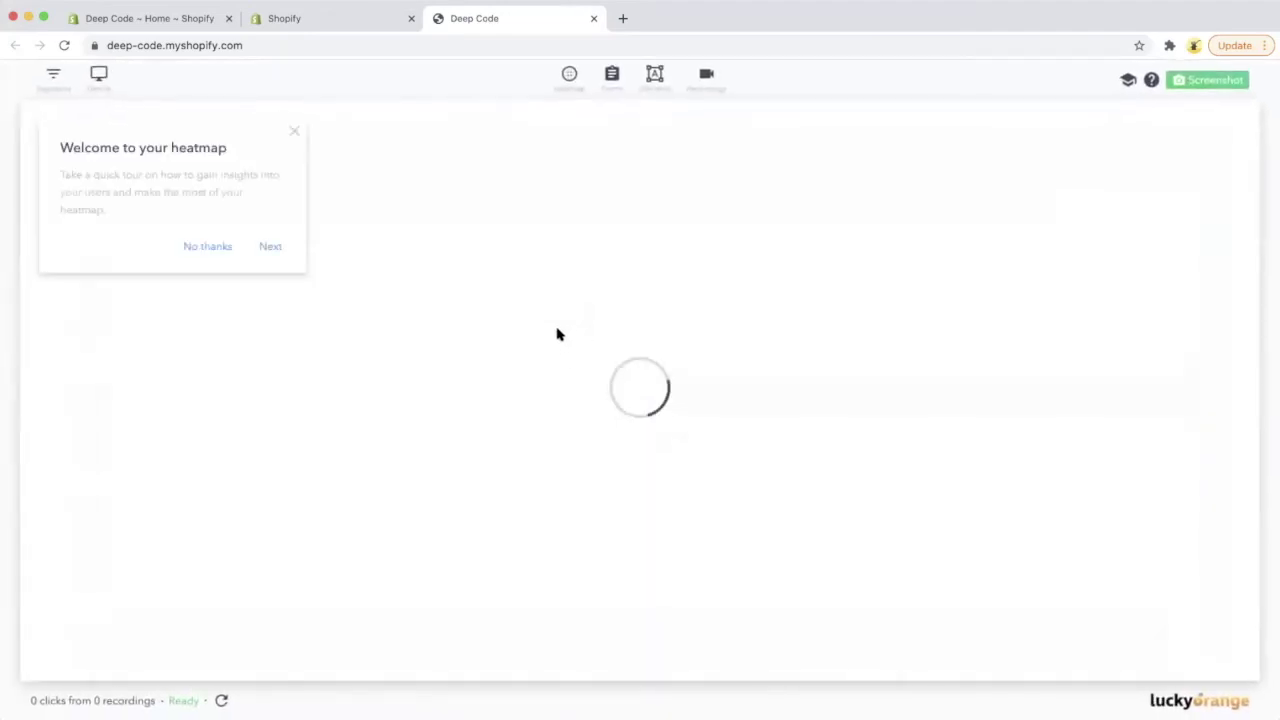
pyautogui.click(294, 133)
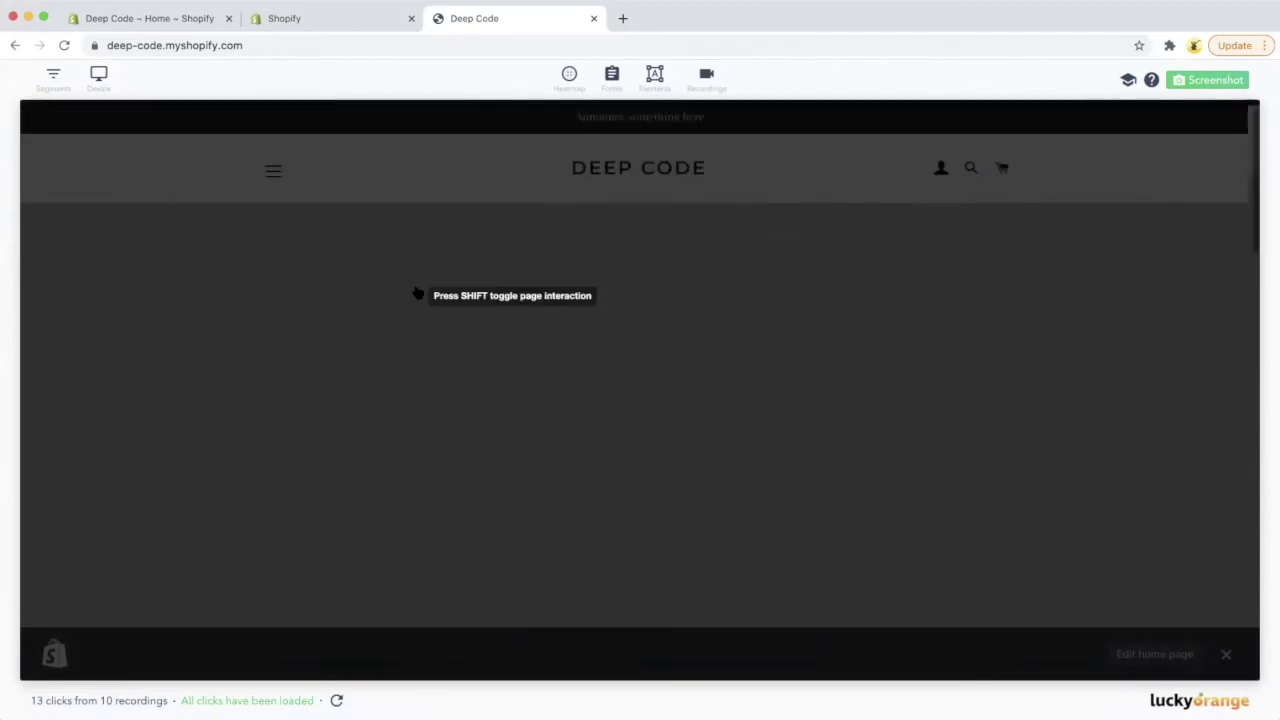
pyautogui.scroll(-2, 420, 291)
pyautogui.scroll(-8, 418, 292)
pyautogui.scroll(3, 418, 292)
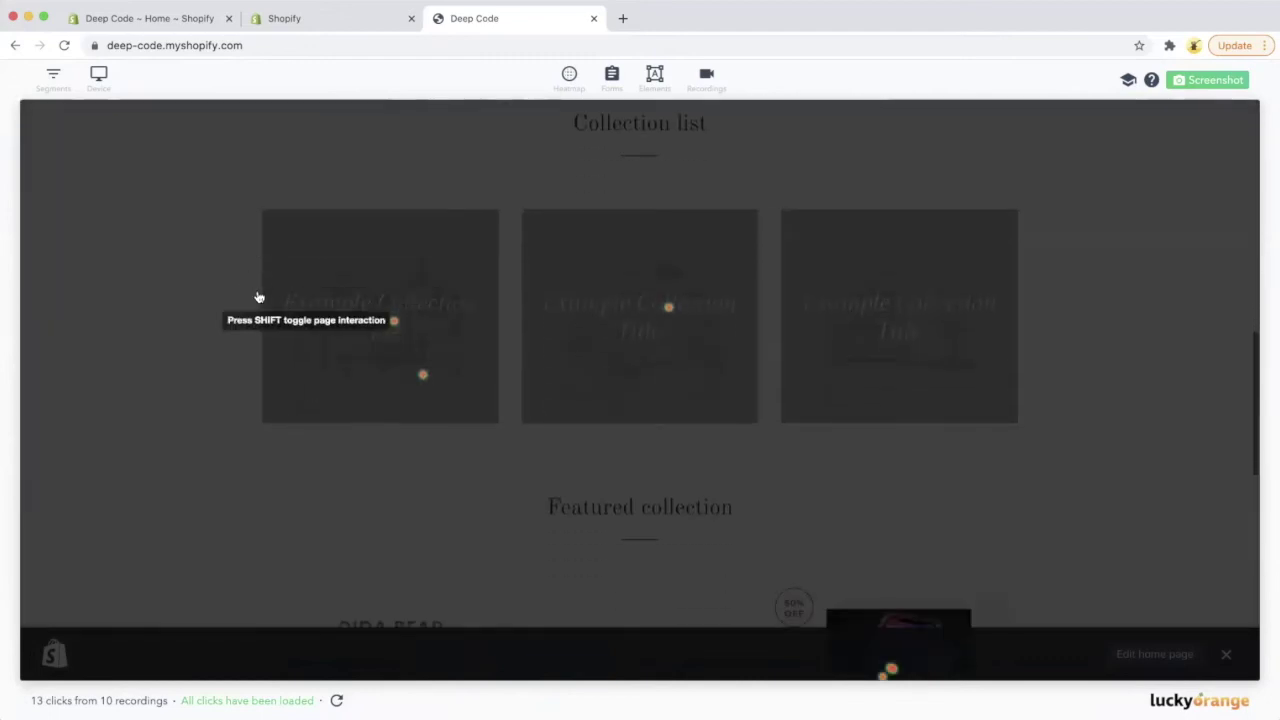
pyautogui.scroll(-1, 500, 309)
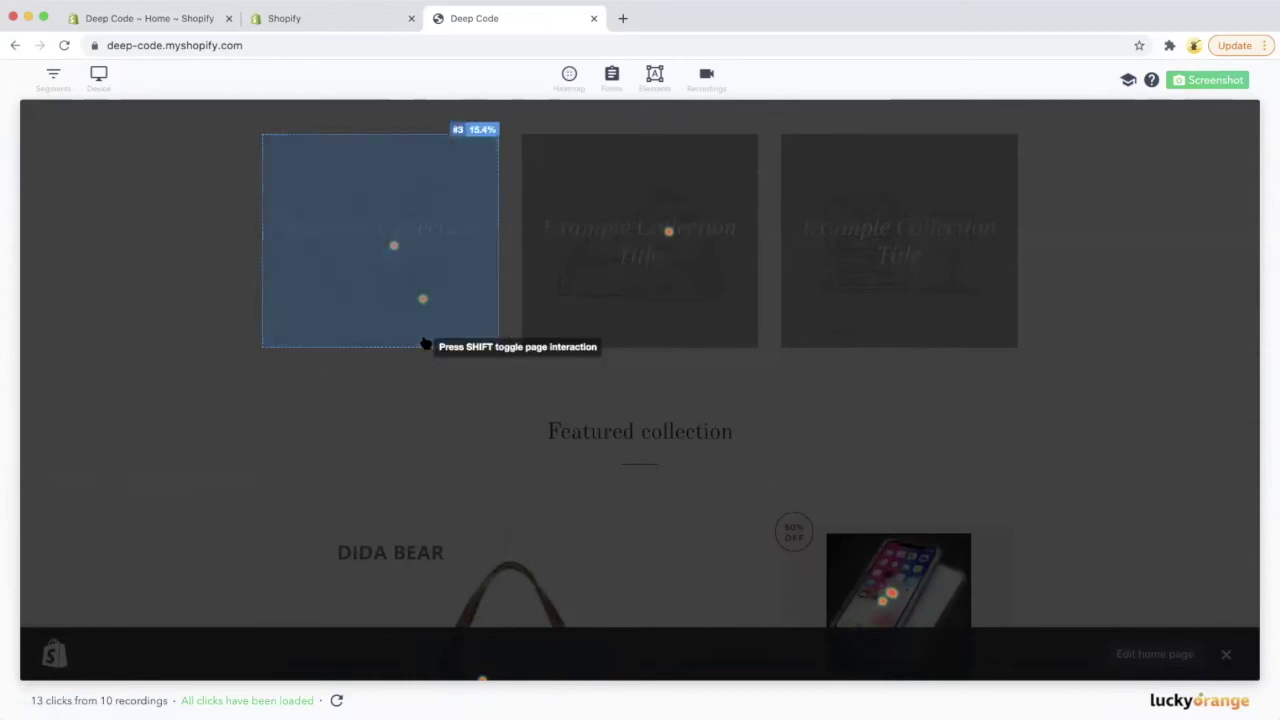
pyautogui.scroll(-5, 500, 366)
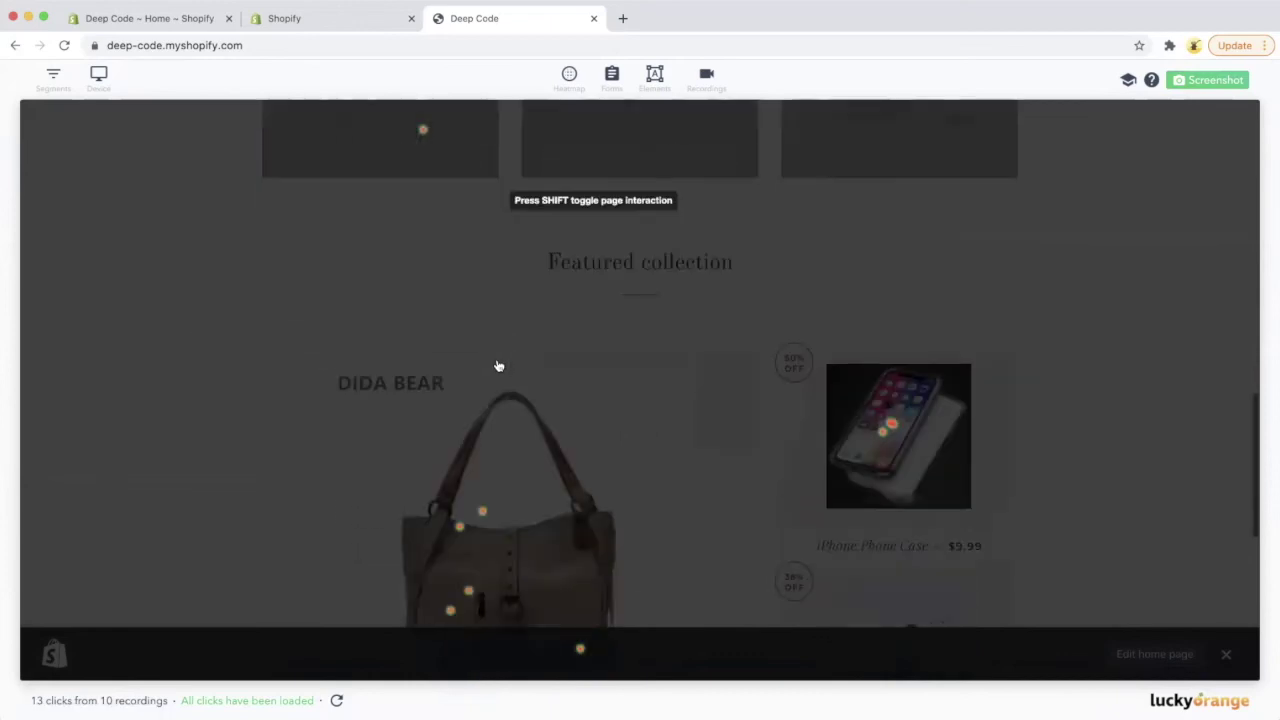
pyautogui.scroll(1, 272, 392)
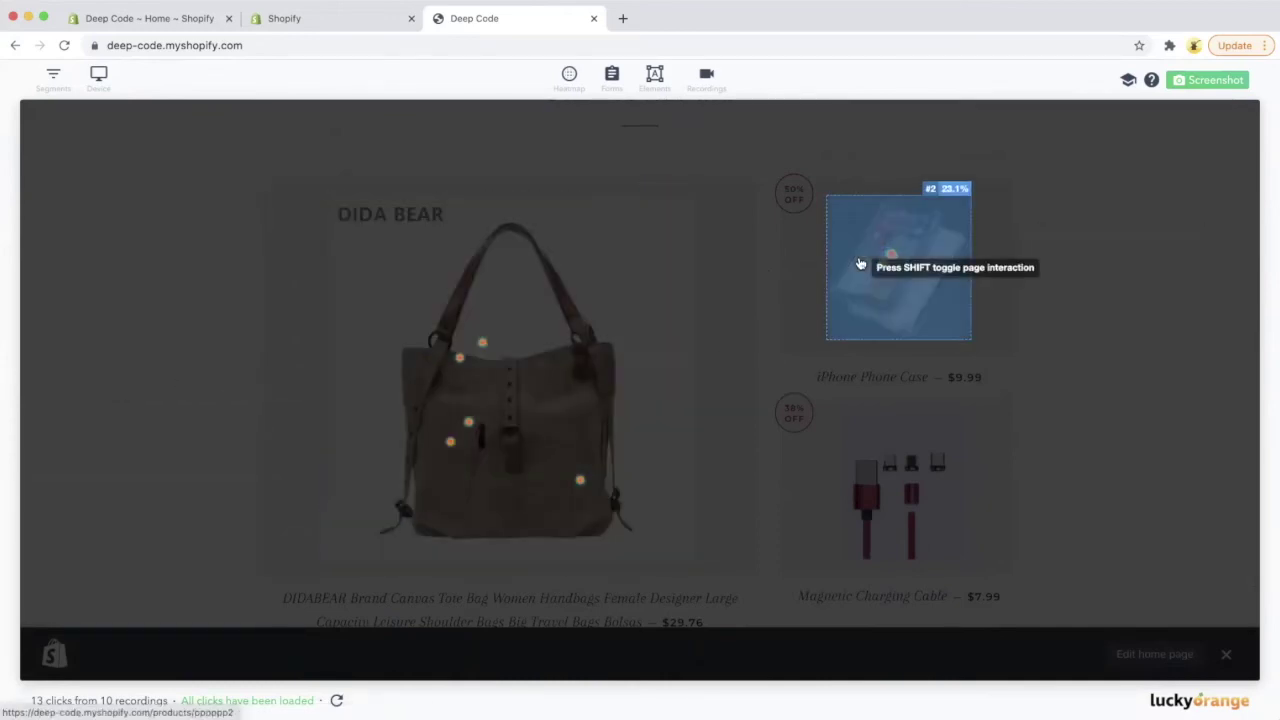
pyautogui.scroll(-2, 760, 310)
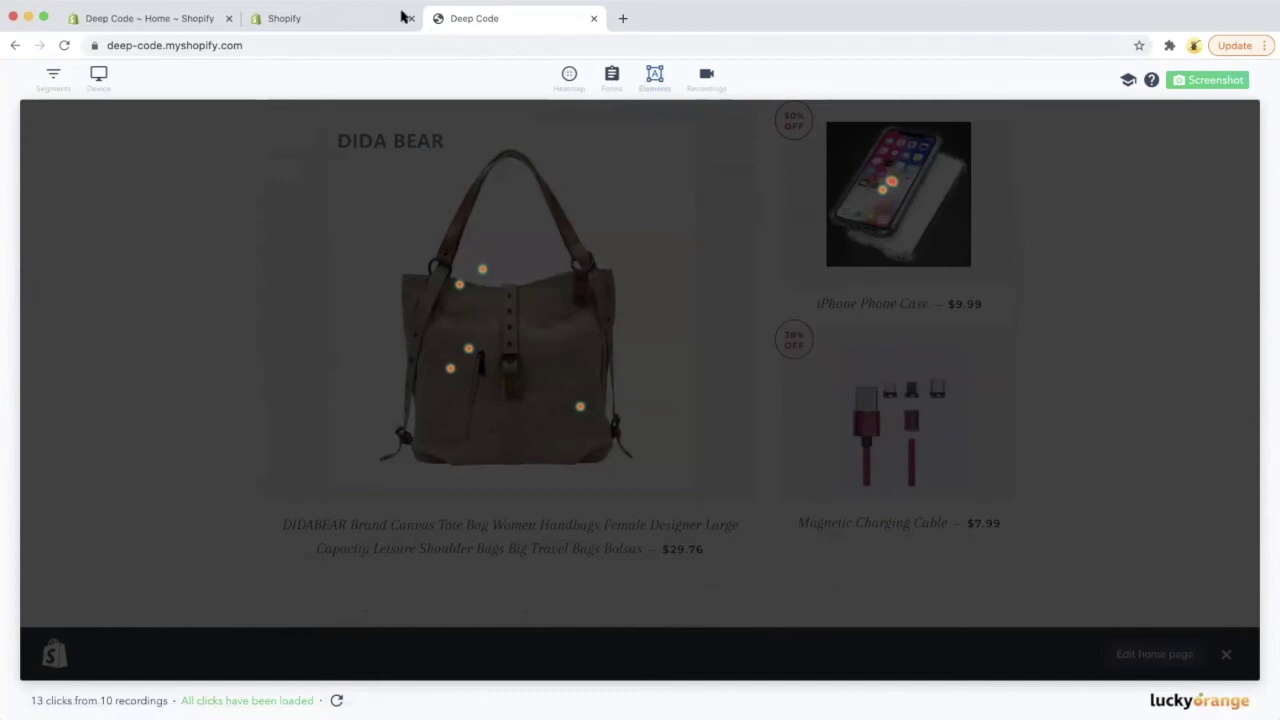
# Step: Return to the Lucky Orange dashboard and review the four most visited forms in Form Analytics
pyautogui.click(348, 20)
pyautogui.click(183, 20)
pyautogui.click(280, 18)
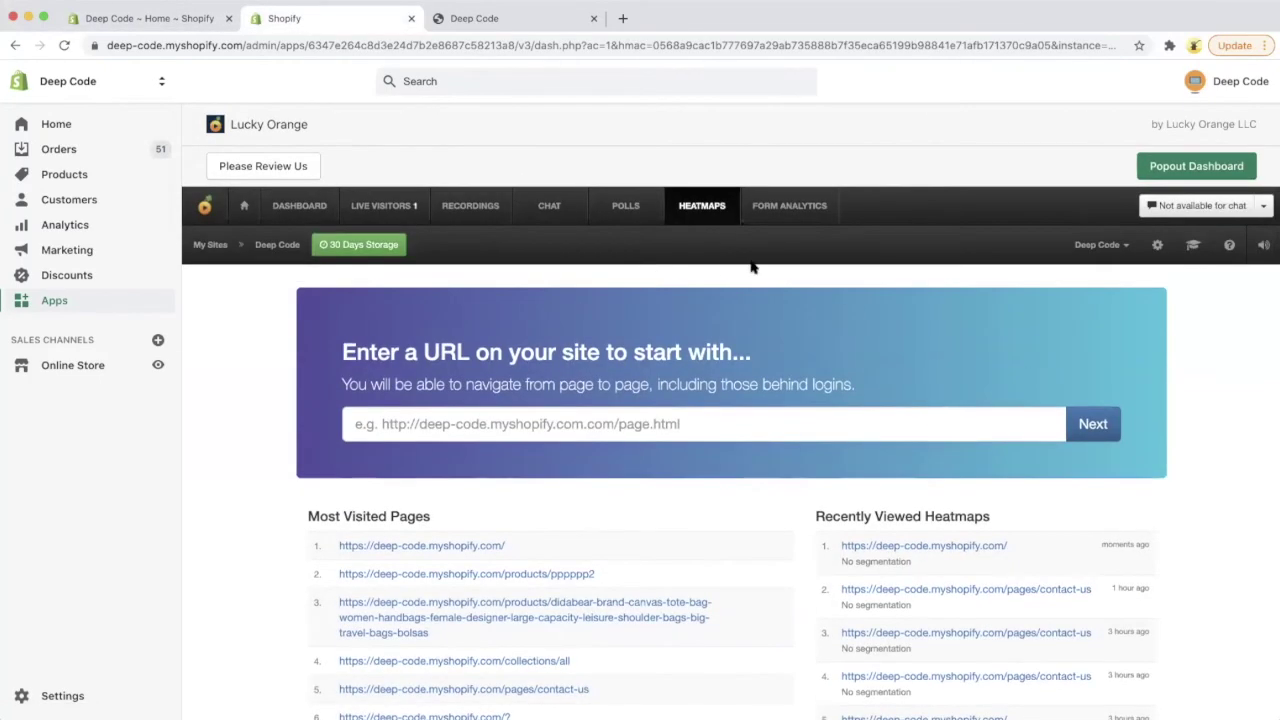
pyautogui.click(800, 218)
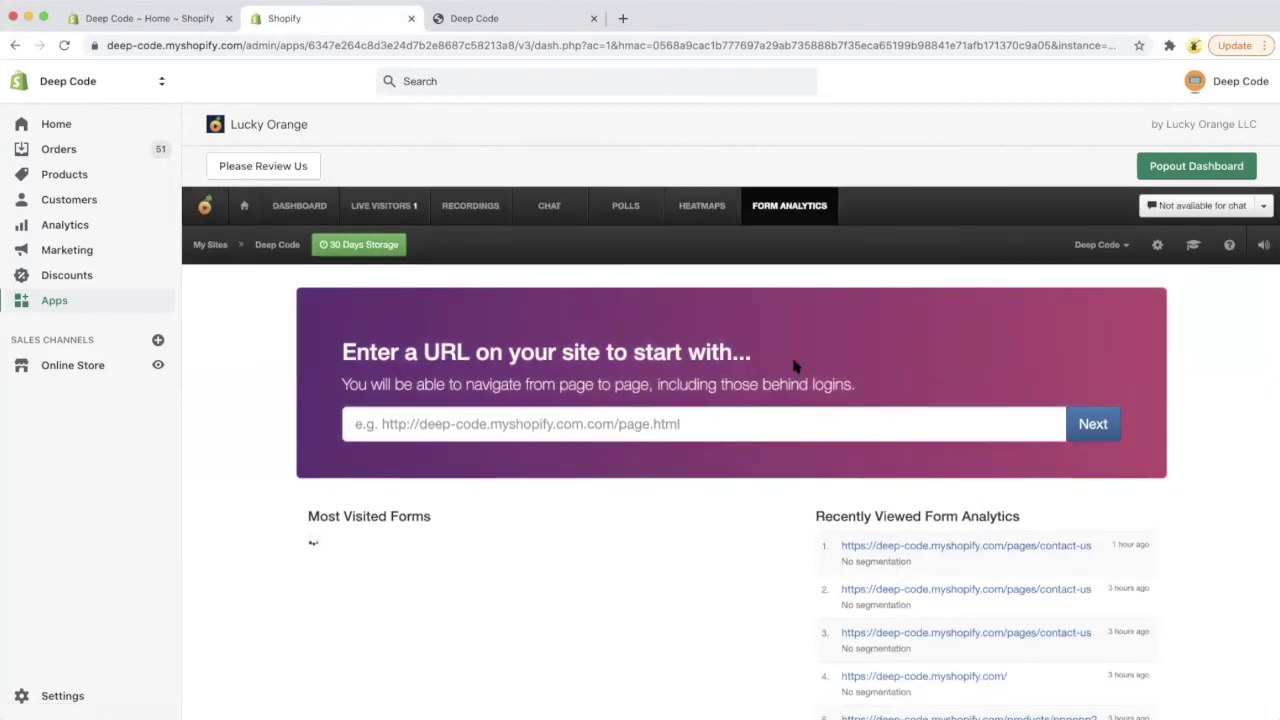
pyautogui.scroll(-1, 795, 366)
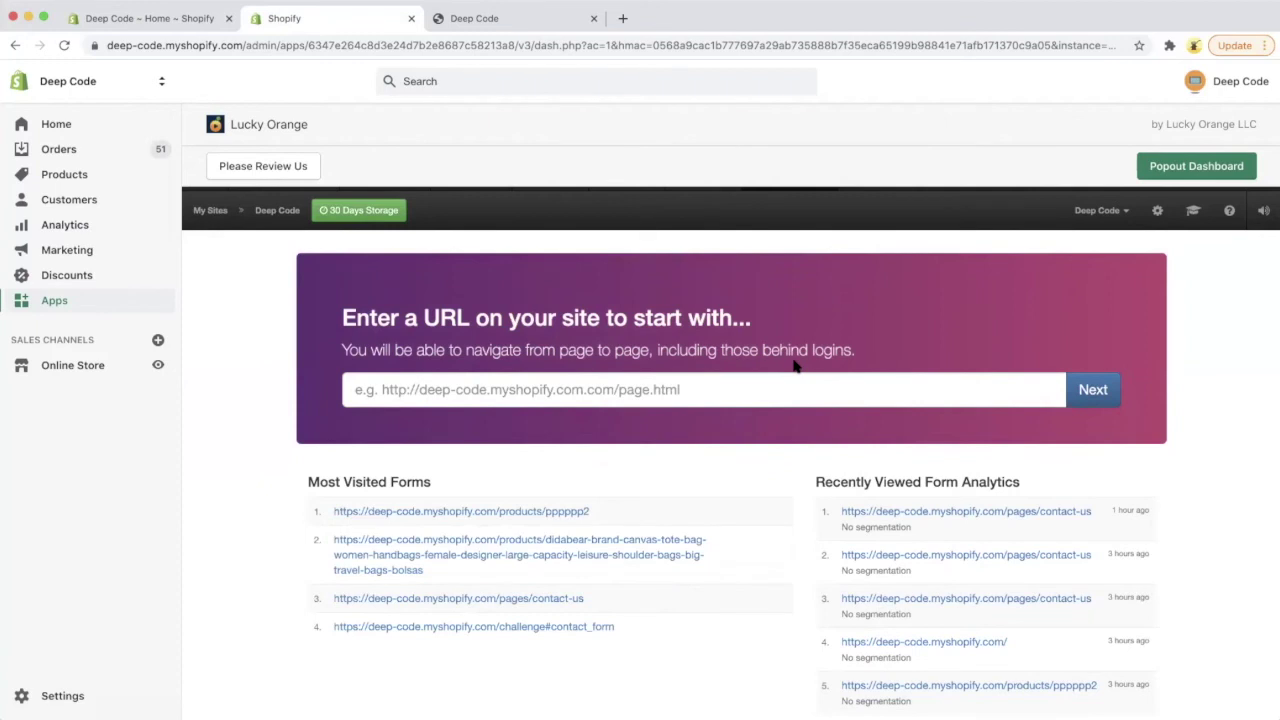
pyautogui.scroll(-1, 795, 366)
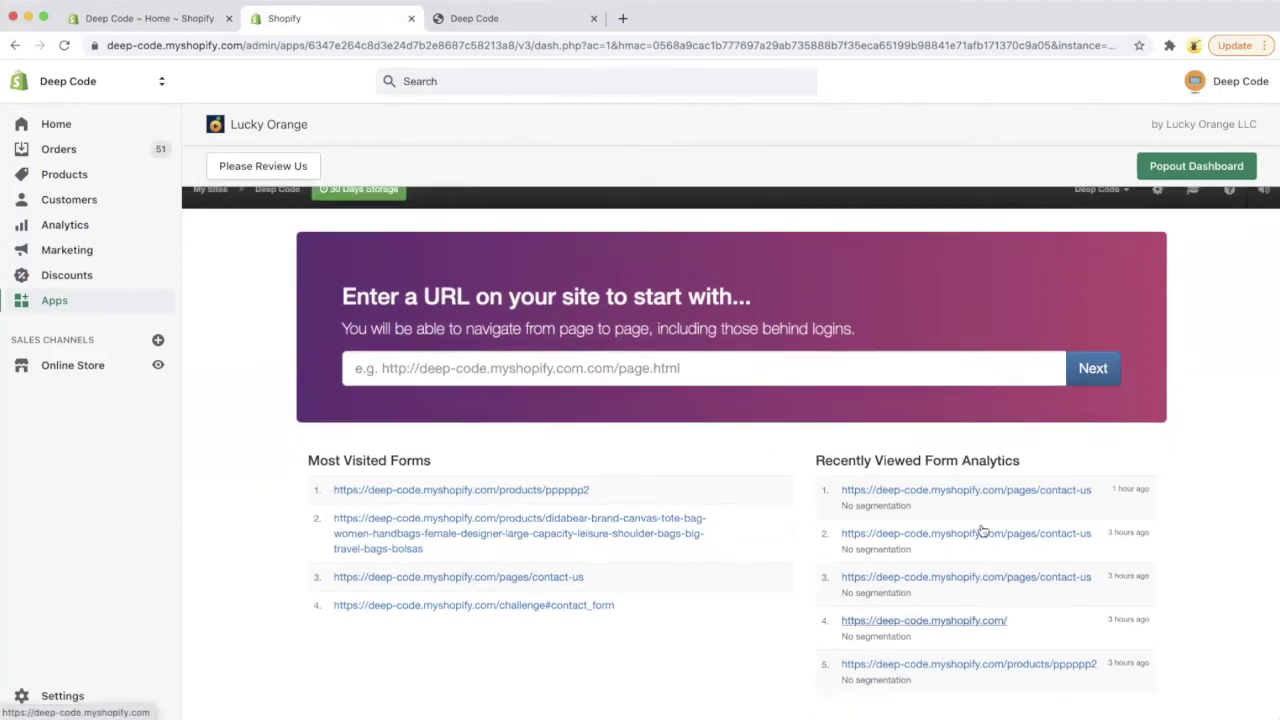
# Step: Review the contact-us form's field report, where contact[email] shows 100% abandonment, then go back
pyautogui.click(987, 491)
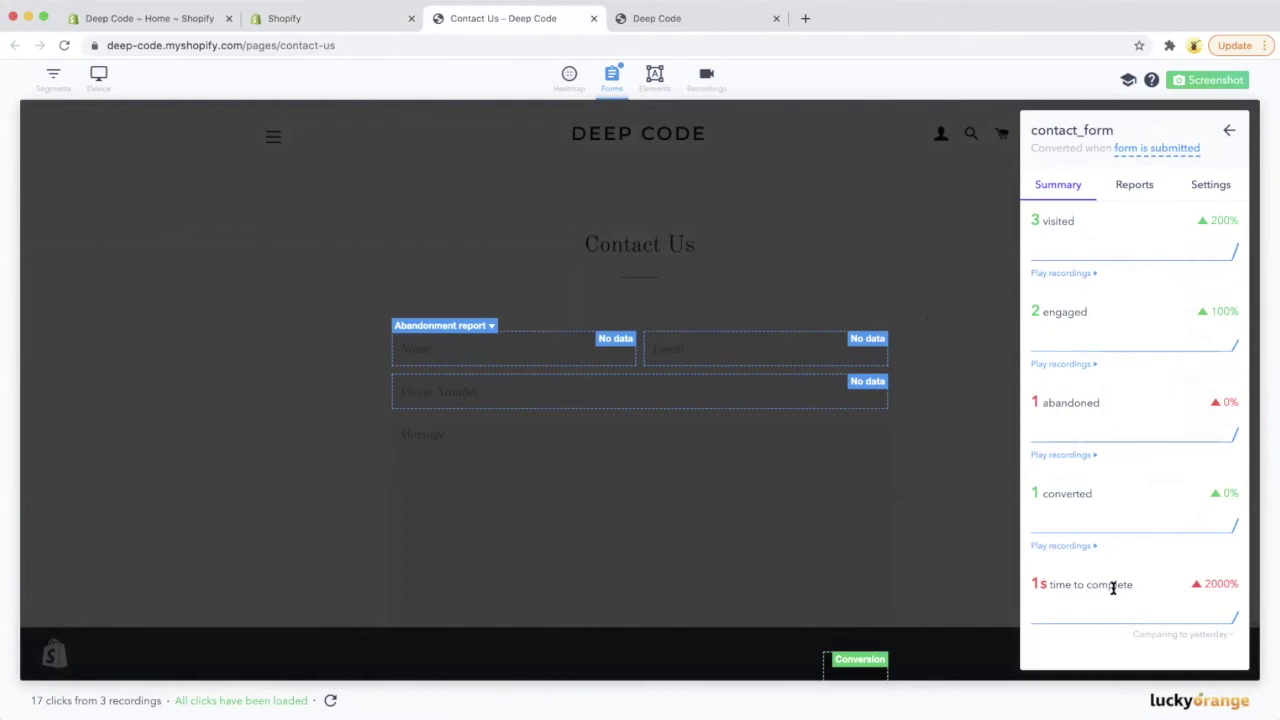
pyautogui.click(1136, 188)
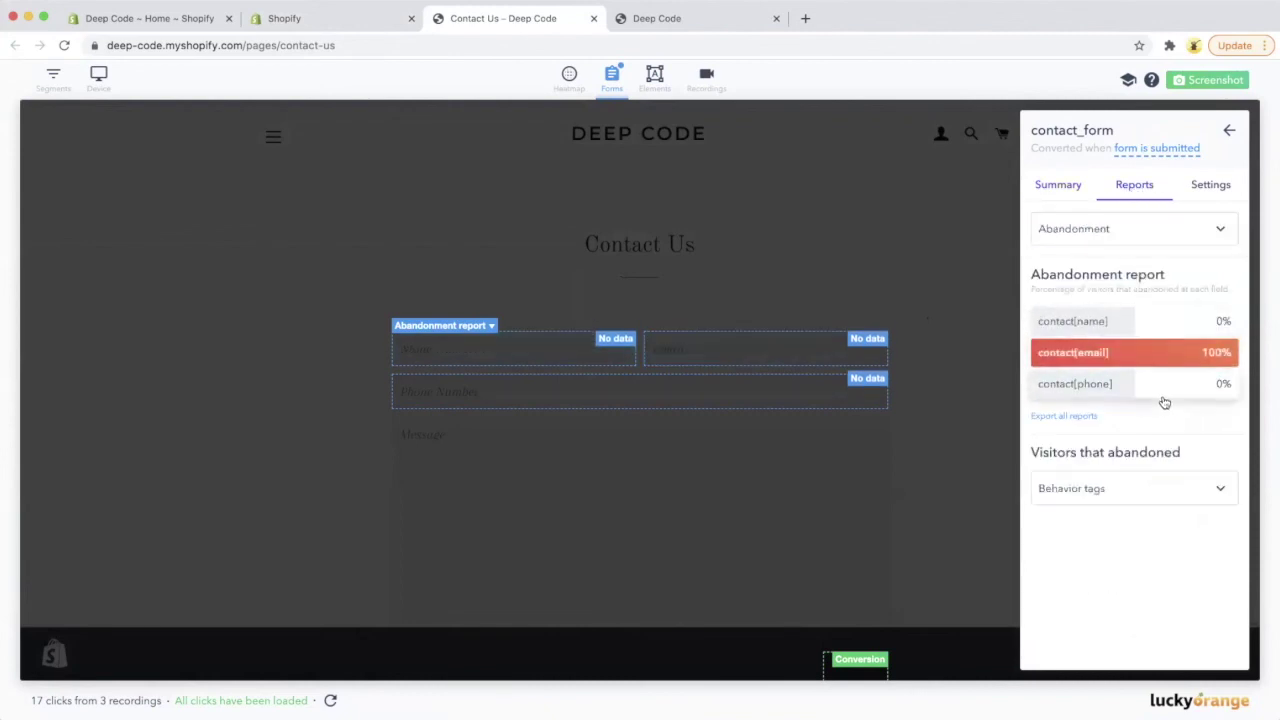
pyautogui.moveTo(1150, 345)
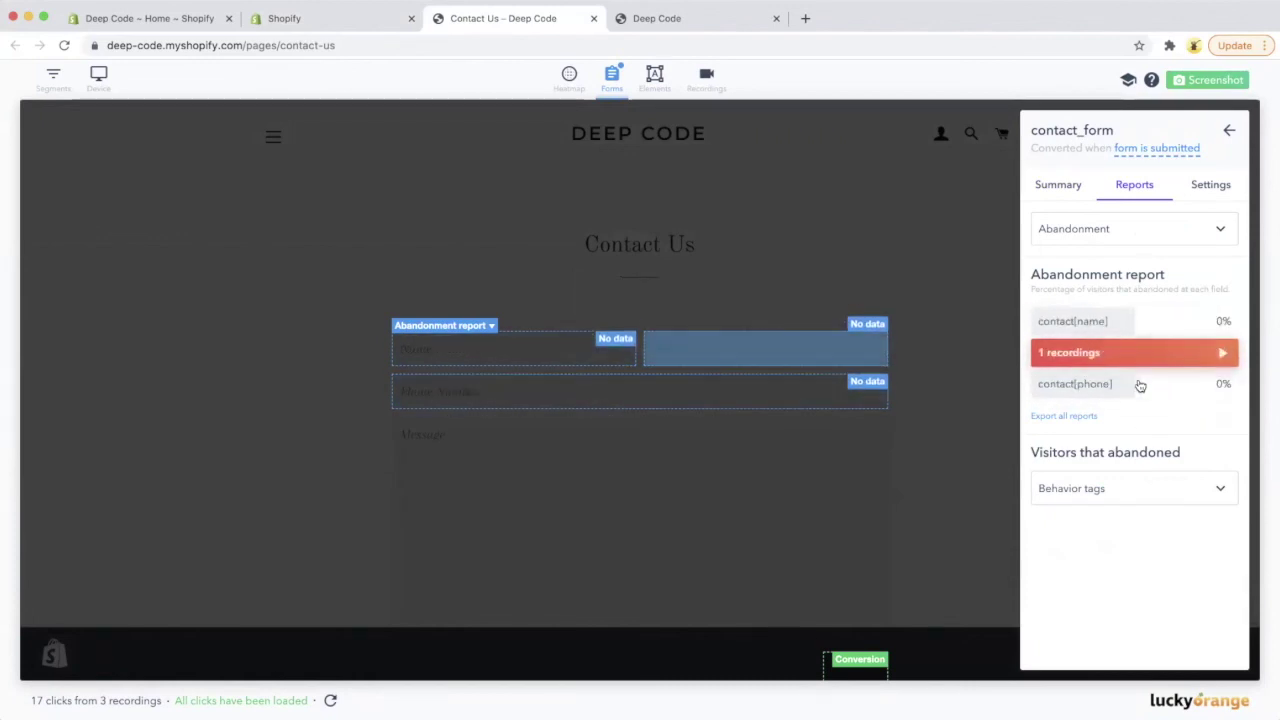
pyautogui.moveTo(1134, 386)
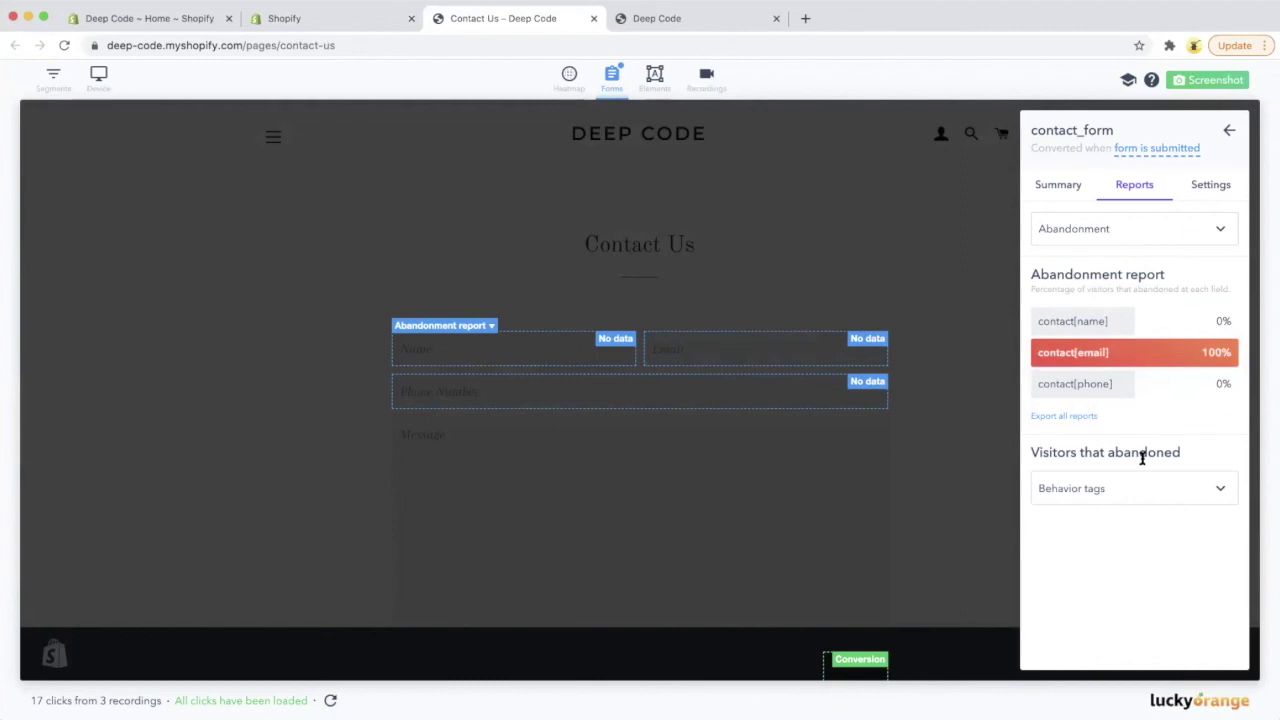
pyautogui.click(300, 18)
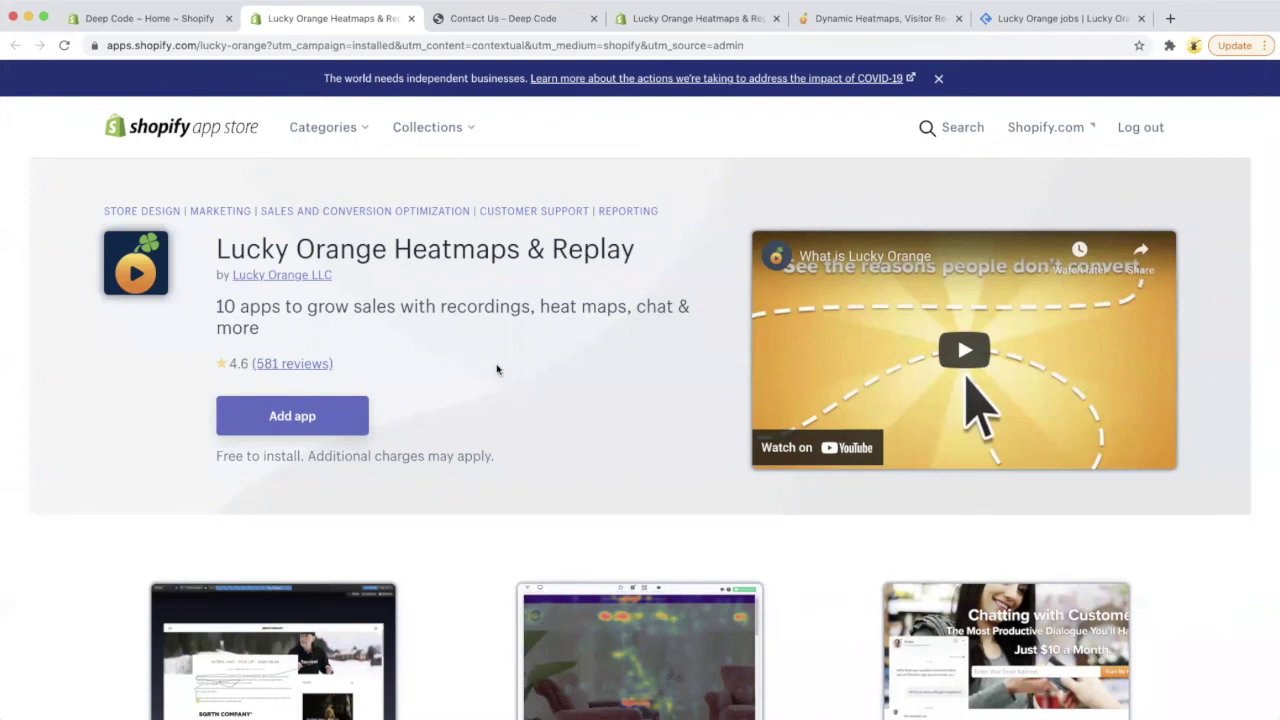
# Step: Scroll the listing to Pricing: free install, 7-day free trial, plans from $10/month
pyautogui.scroll(-15, 497, 370)
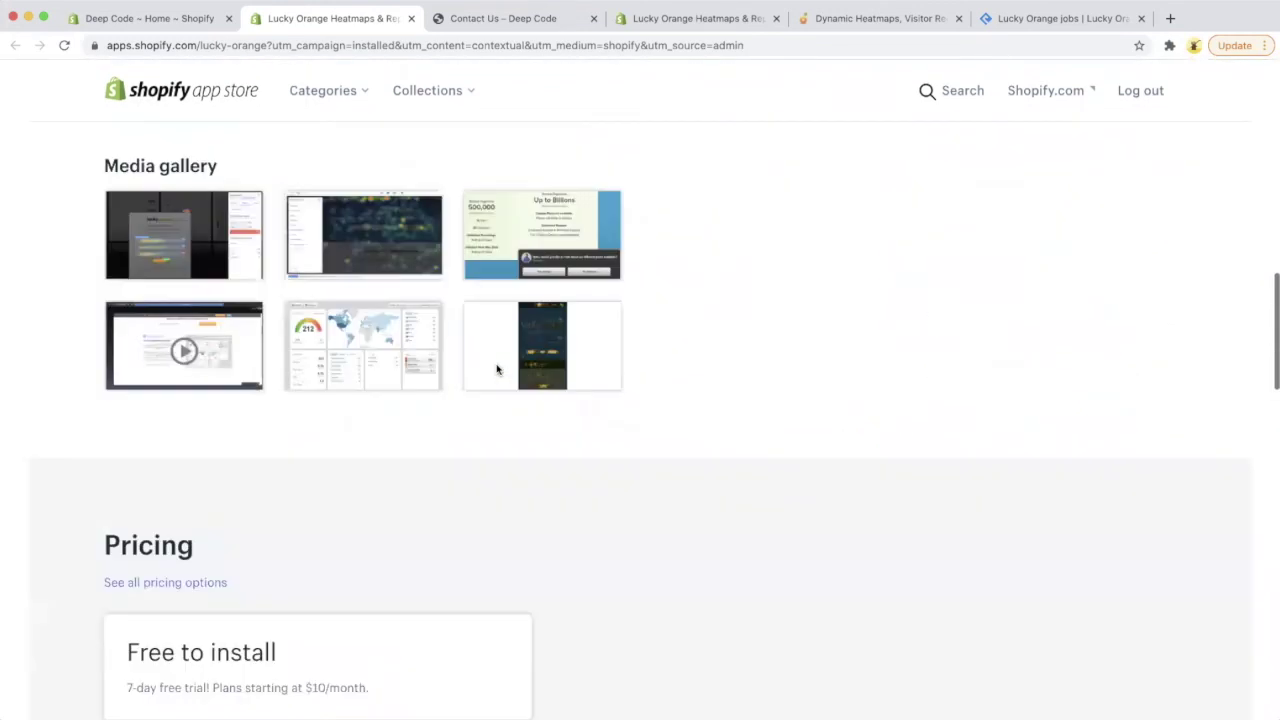
pyautogui.scroll(-3, 497, 370)
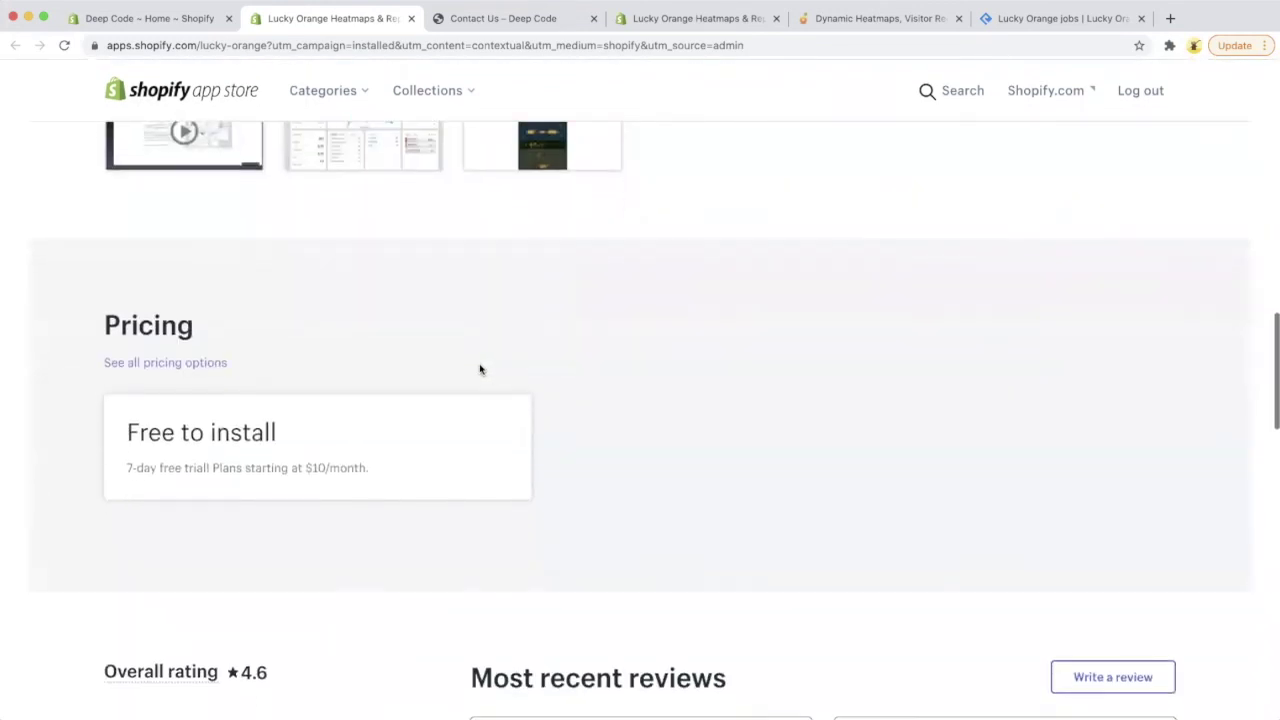
# Step: Open the full pricing options and review the Starter $10, Small Business $20, Medium $50, Large $100 and Enterprise plans
pyautogui.click(173, 366)
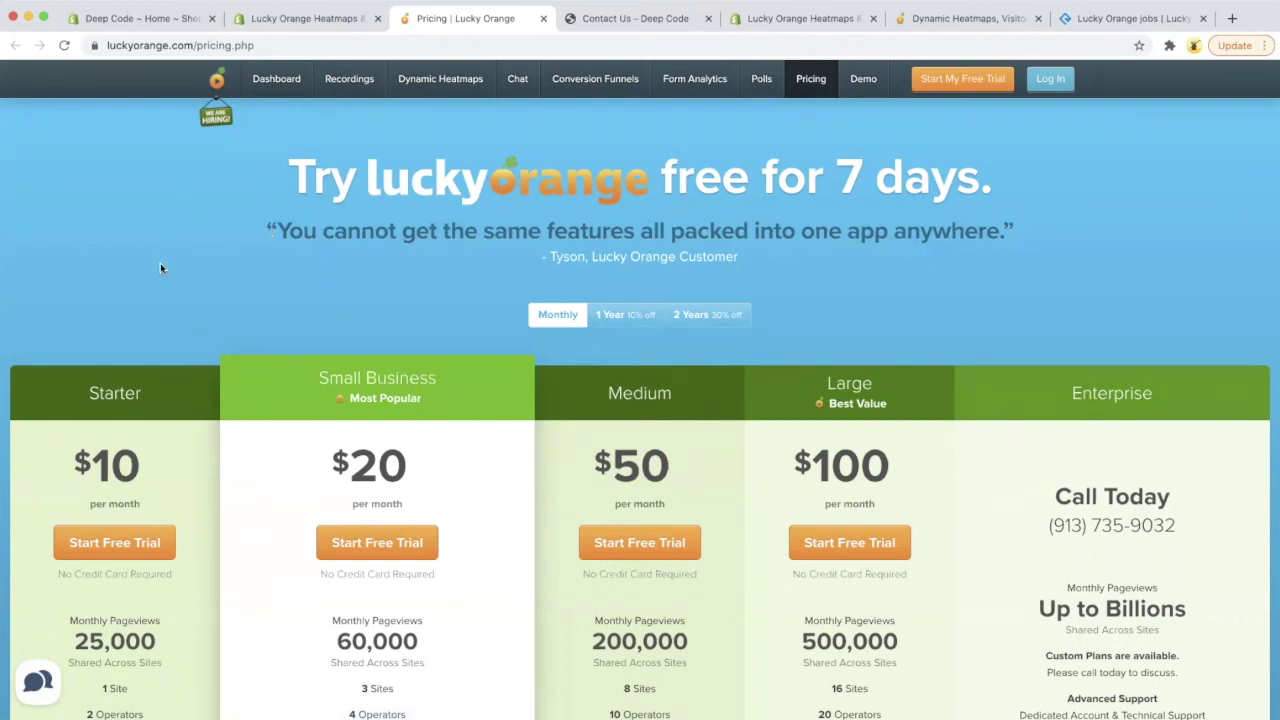
pyautogui.scroll(-2, 172, 302)
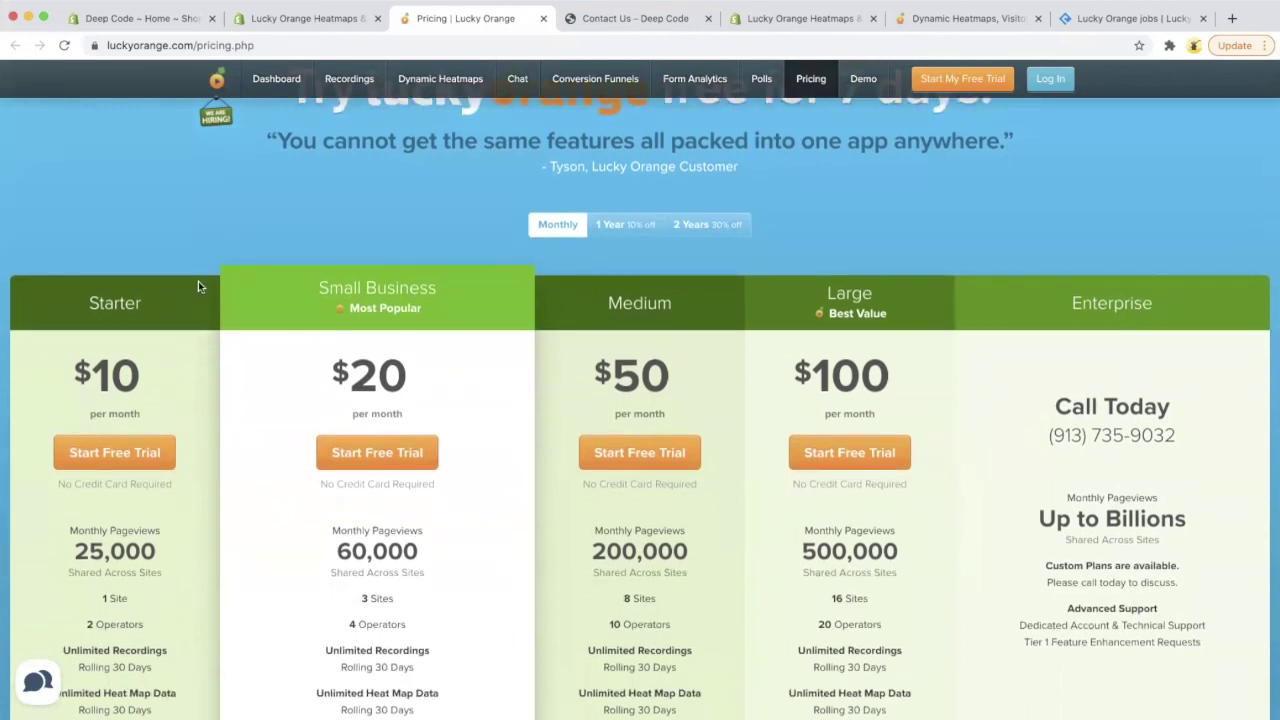
pyautogui.scroll(-1, 195, 313)
pyautogui.scroll(-1, 198, 319)
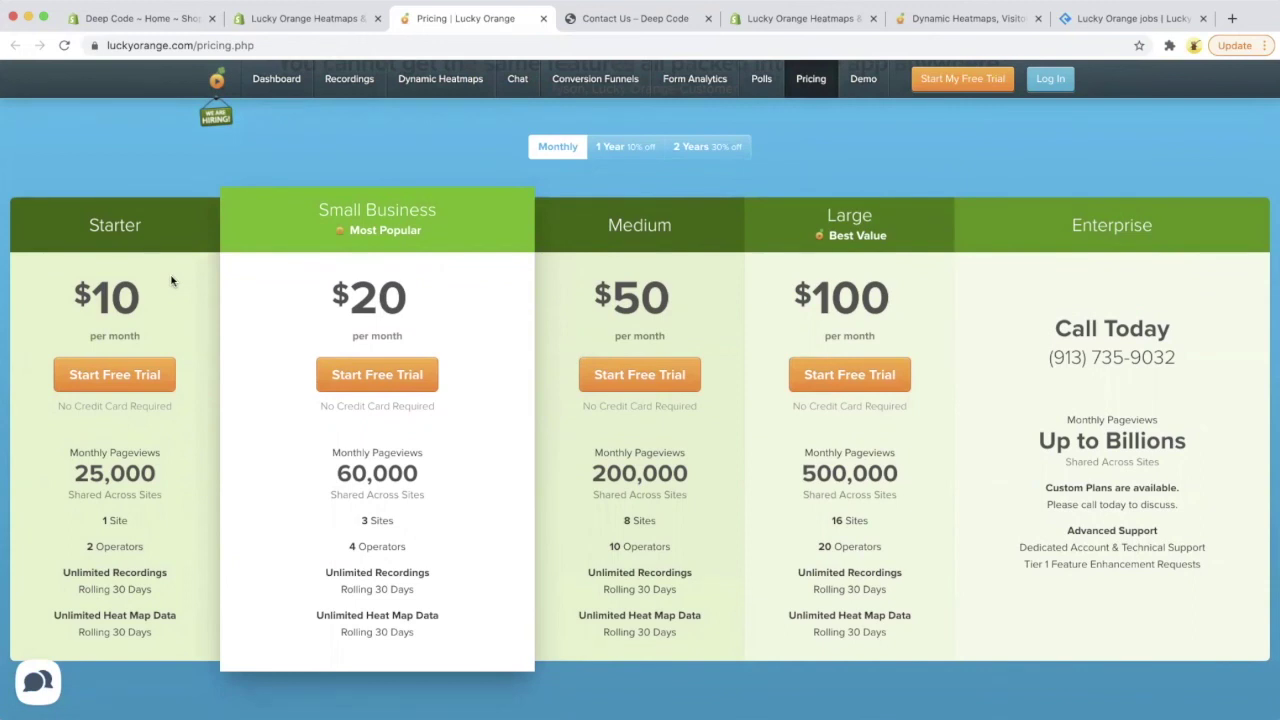
pyautogui.scroll(-1, 171, 281)
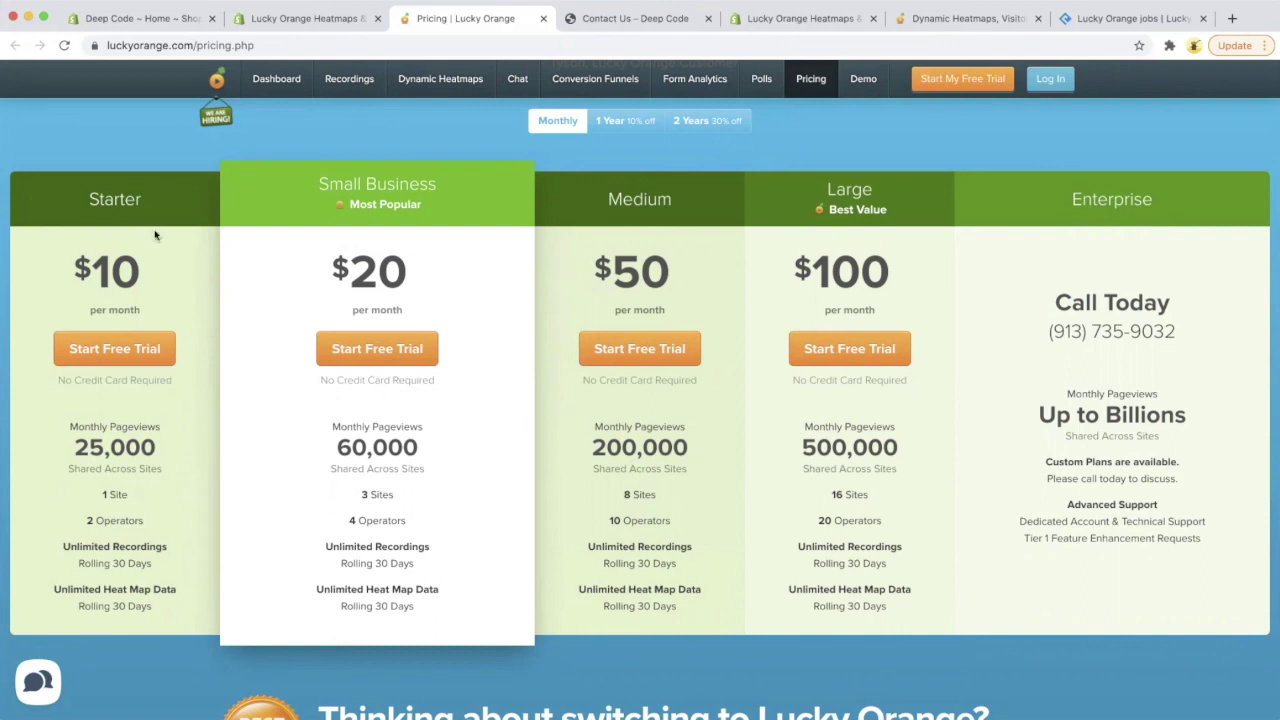
pyautogui.scroll(-1, 172, 260)
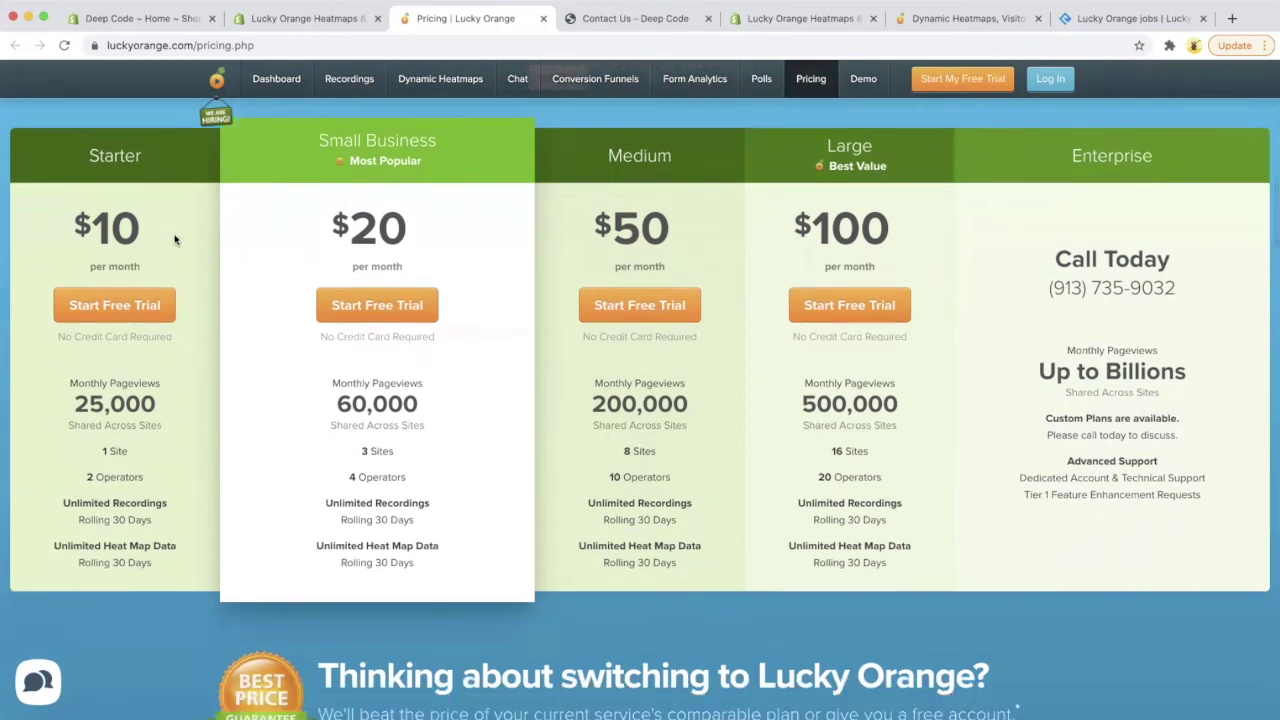